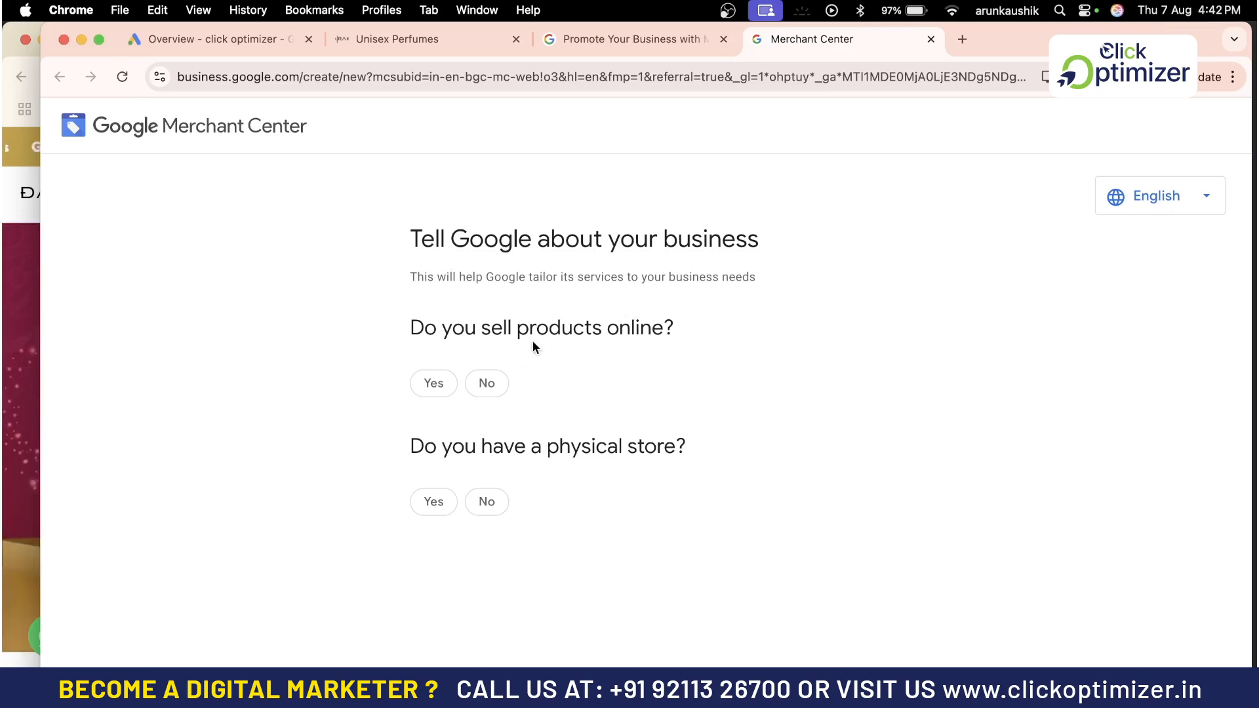
click(433, 387)
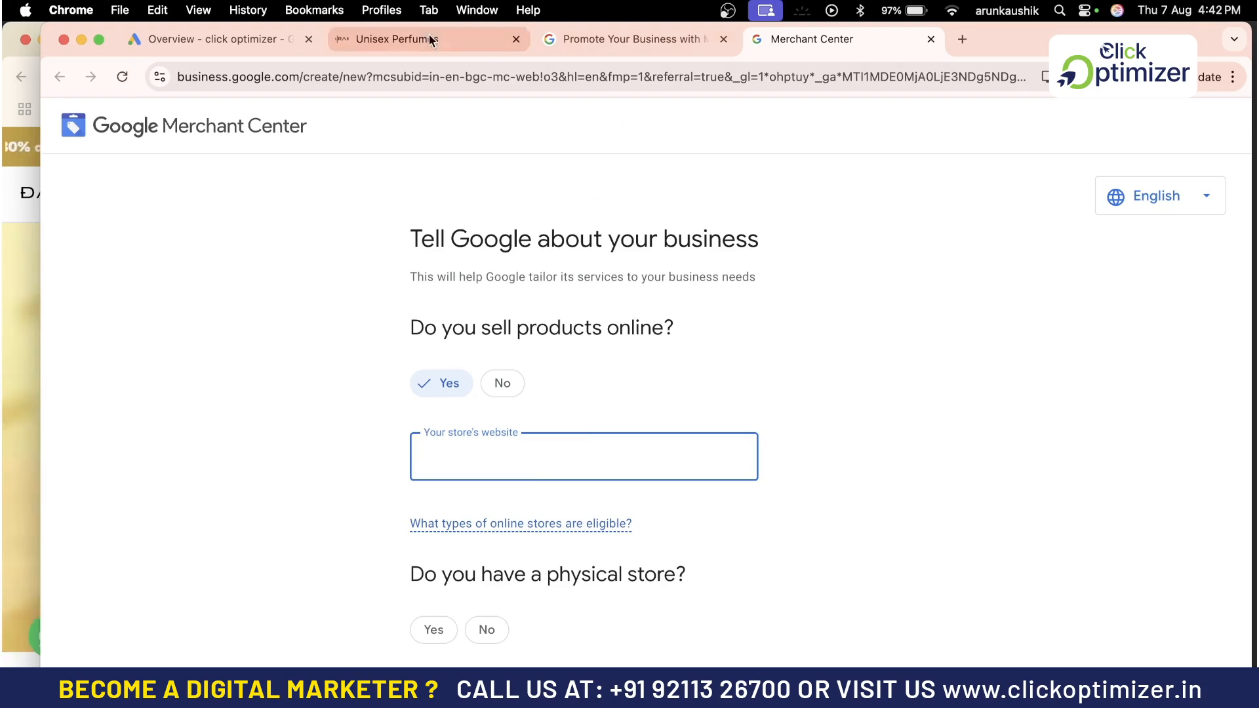
click(415, 36)
click(315, 76)
key(super+c)
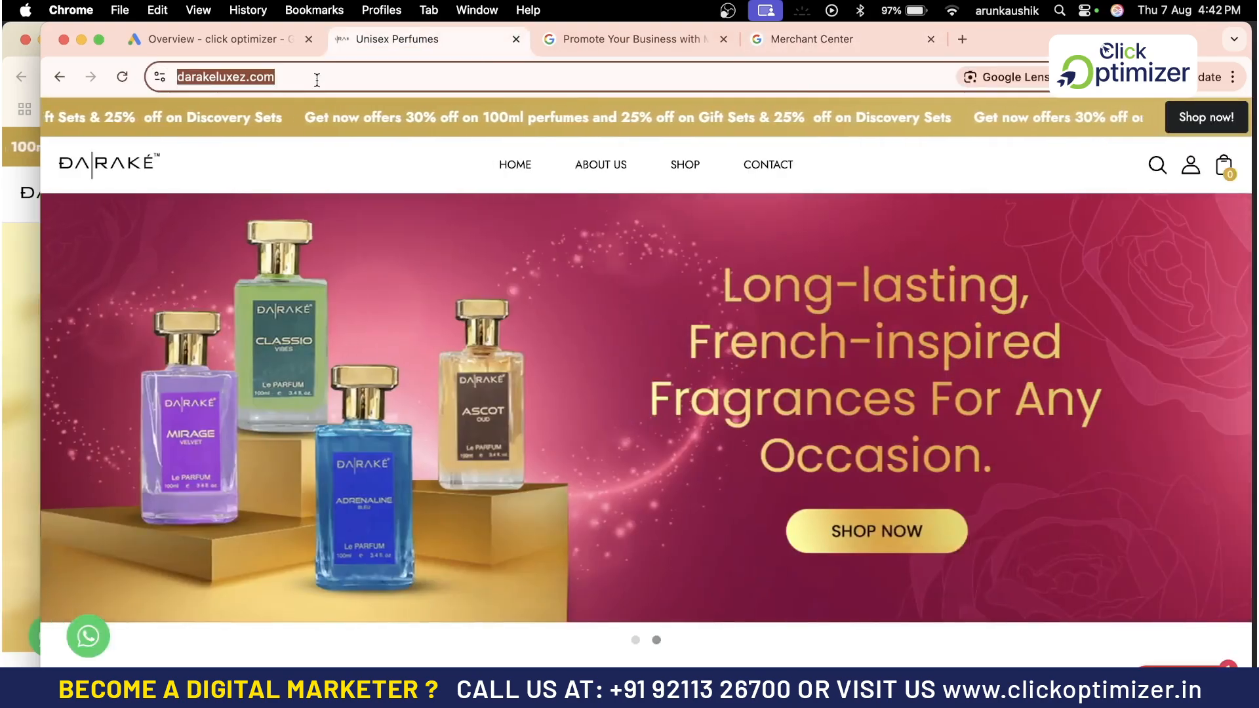
click(812, 43)
key(super+v)
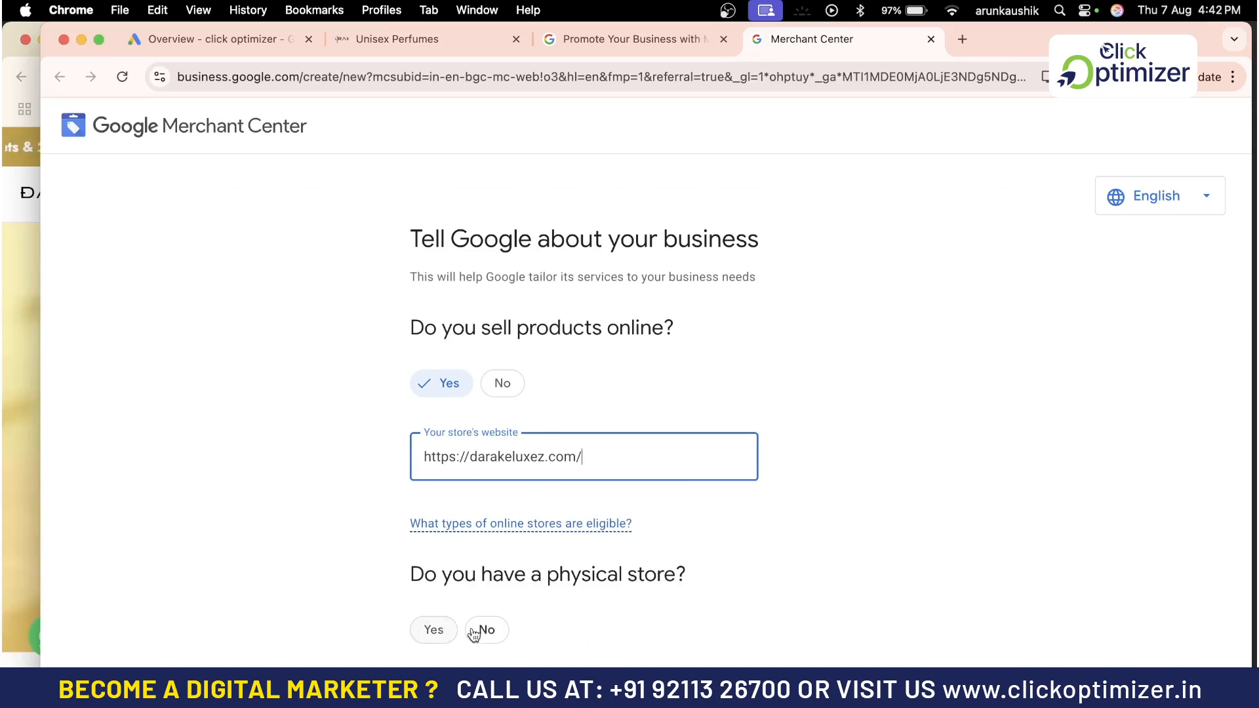
Answer No to having a physical store and continue through the free listings overview to Merchant Center
click(492, 633)
scroll(678, 623, down, 2)
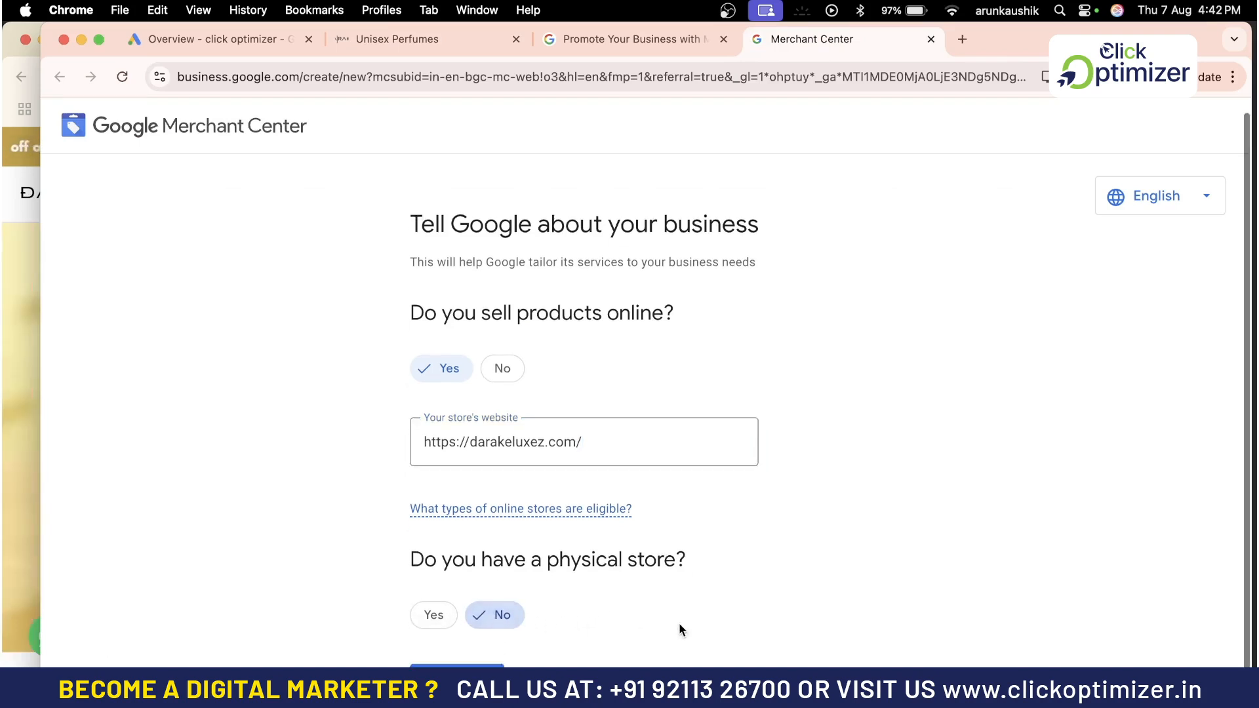
click(439, 638)
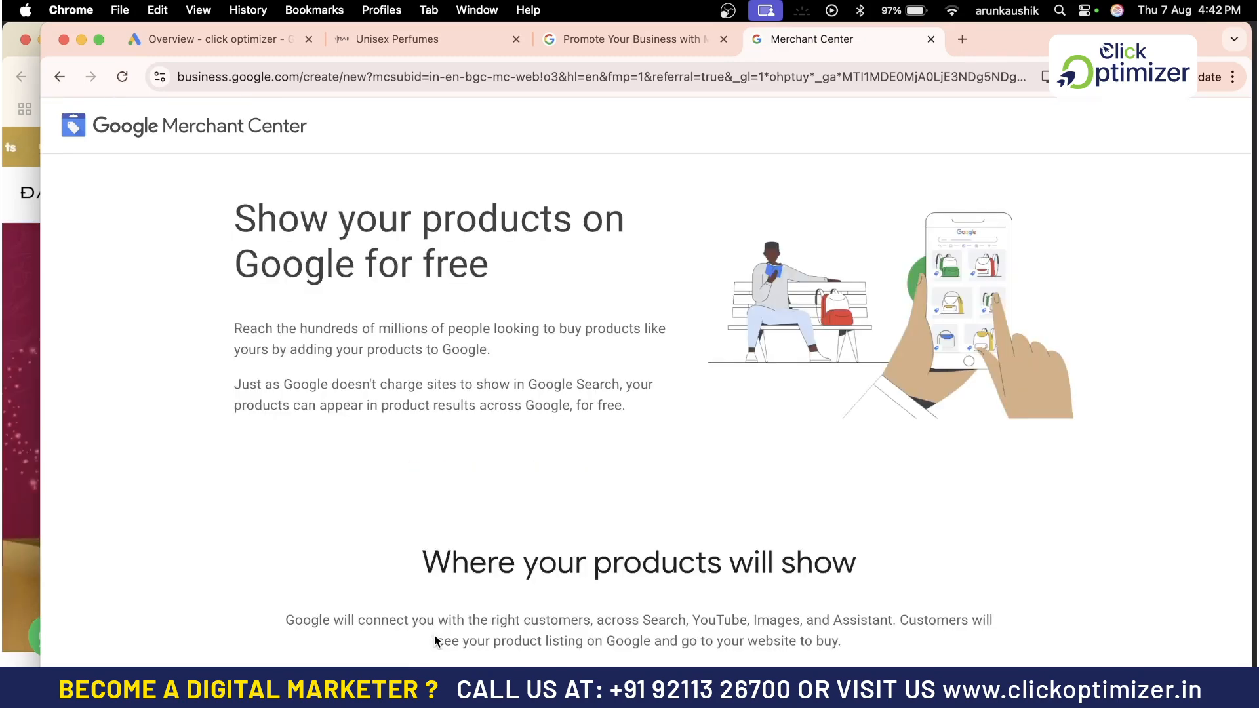
scroll(553, 615, down, 12)
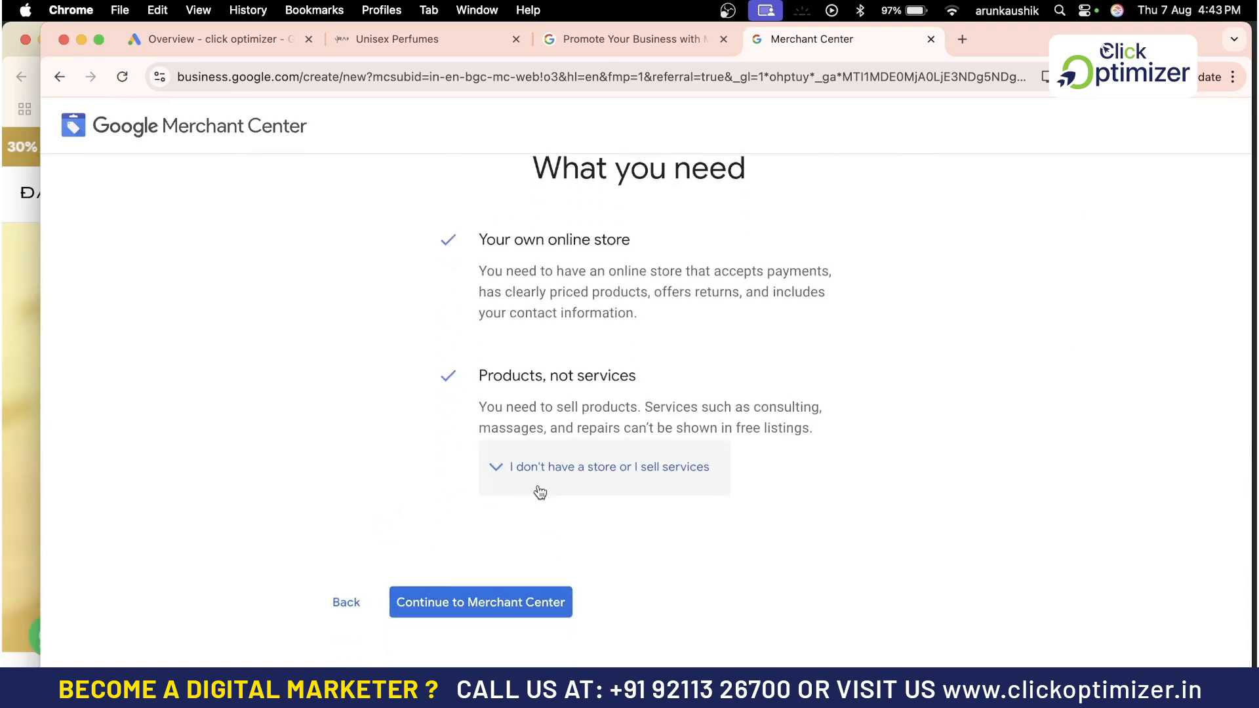
click(459, 610)
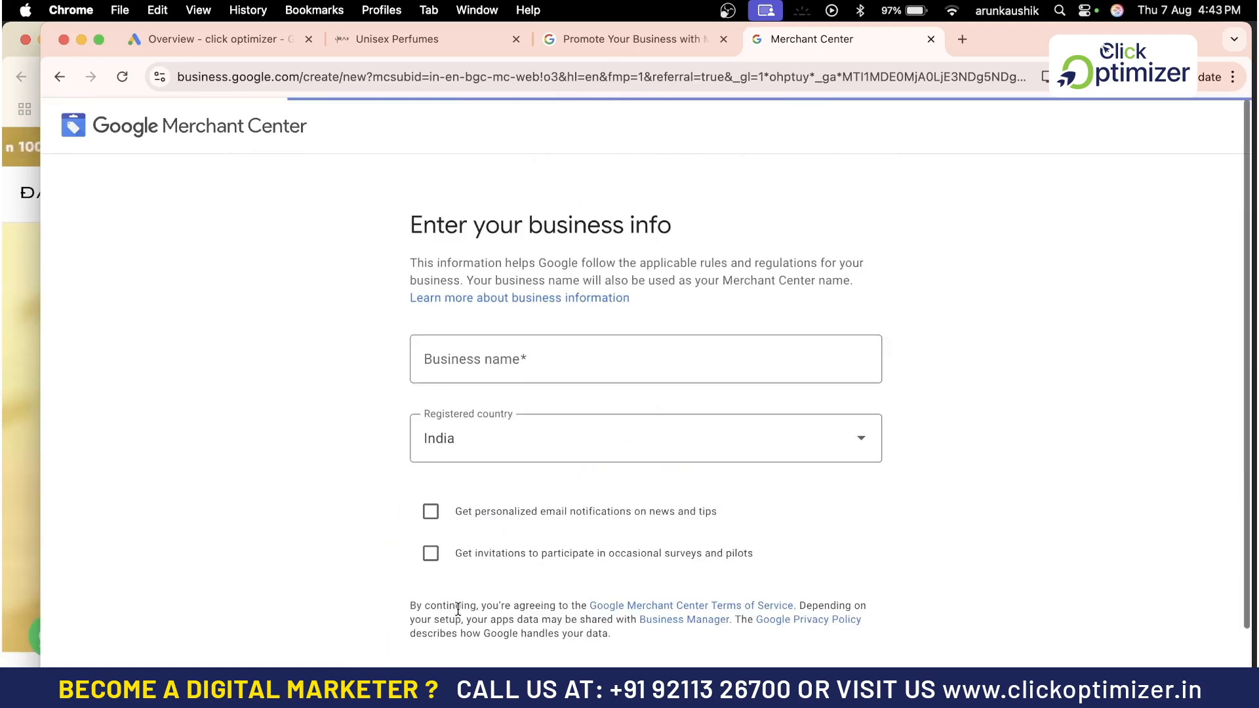
Enter Darake as the business name and tick both the email notifications and survey invitations options
click(550, 368)
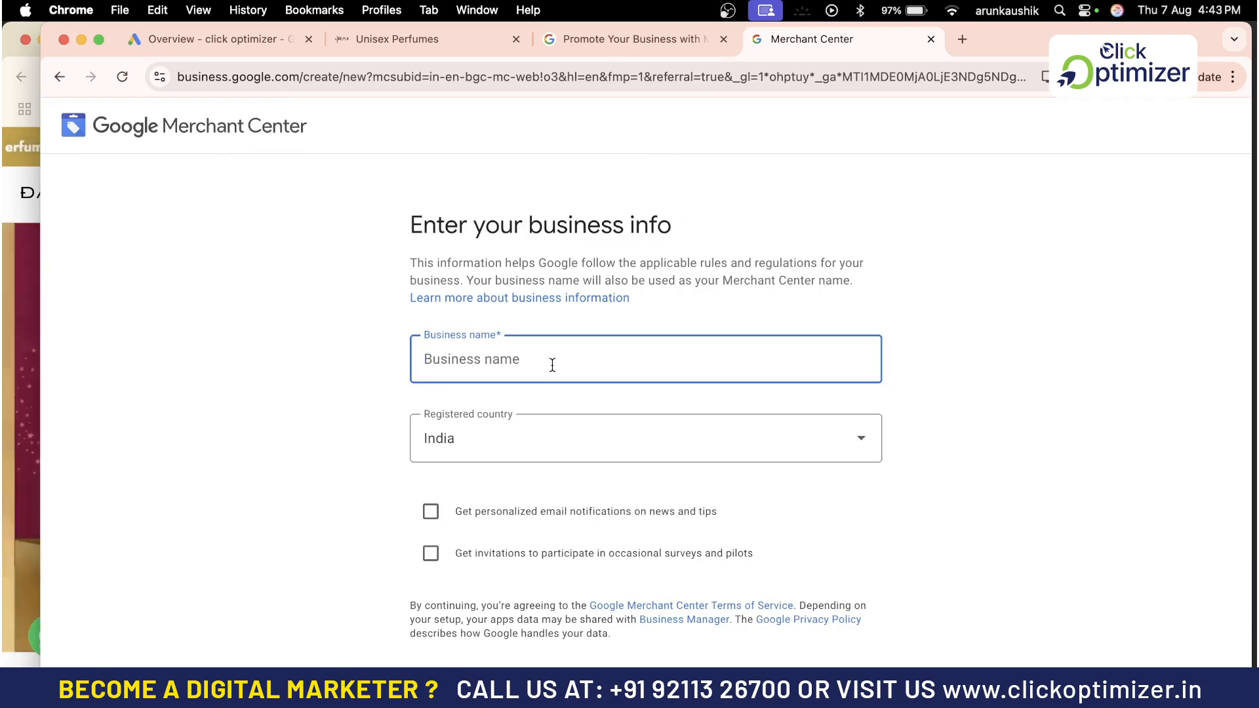
text(Darake)
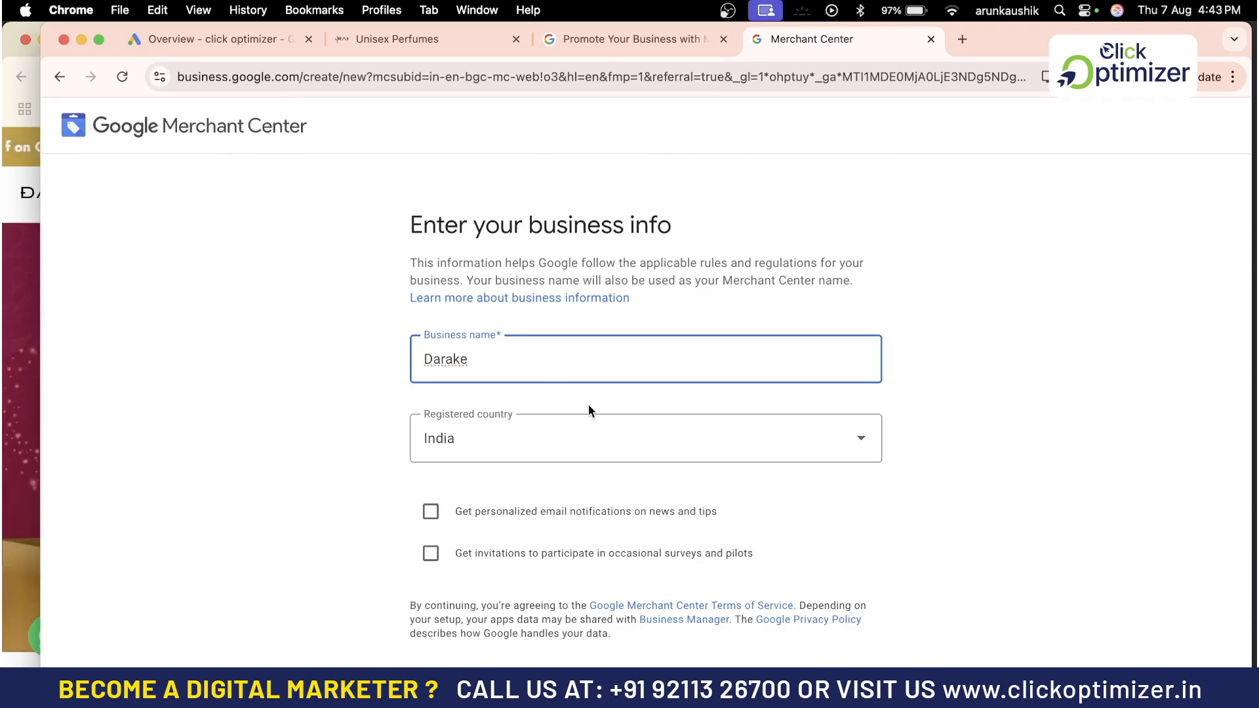
click(431, 511)
click(431, 554)
click(499, 358)
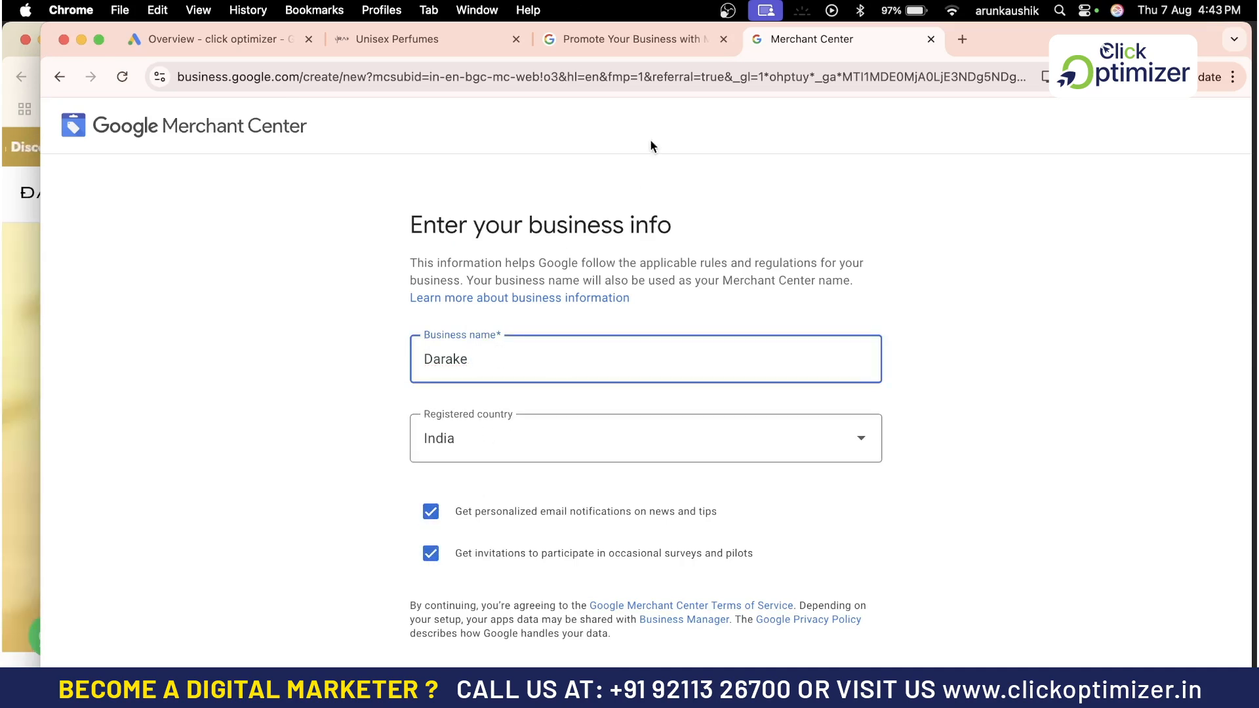
Browse the perfume store's homepage and a product page to check the brand name and products
click(421, 41)
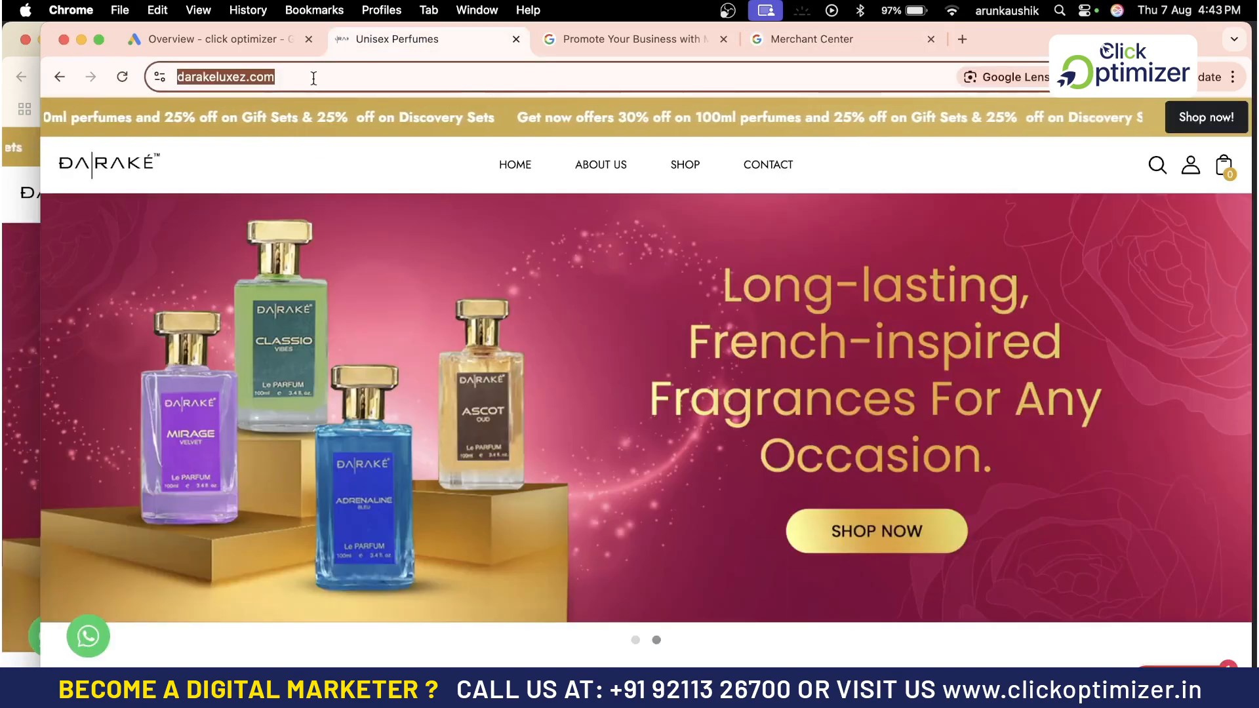
scroll(431, 374, down, 5)
scroll(430, 375, down, 15)
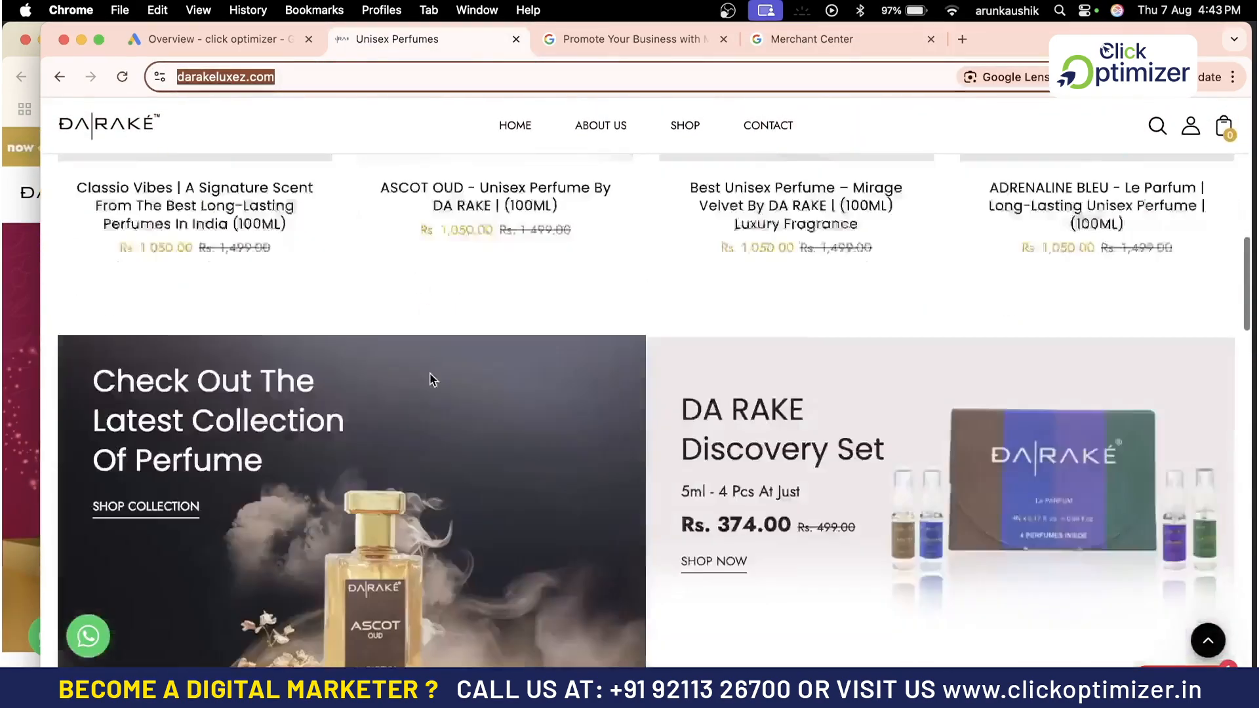
scroll(430, 379, down, 15)
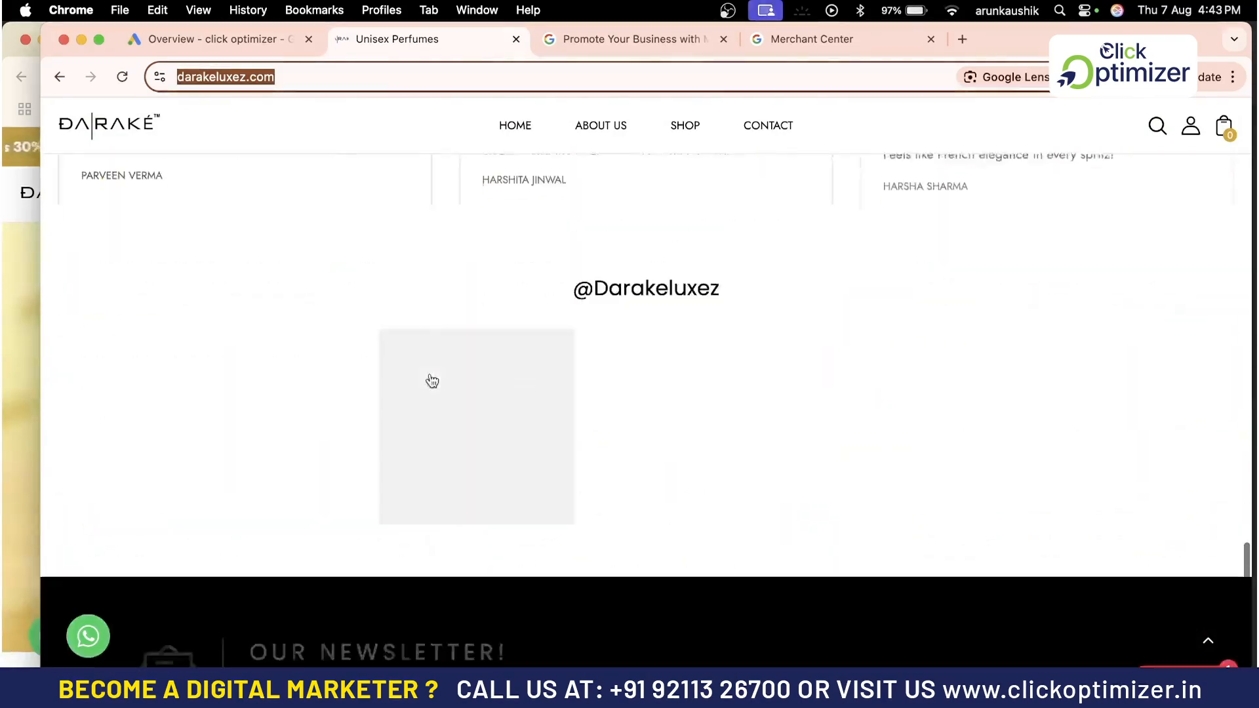
scroll(430, 379, down, 2)
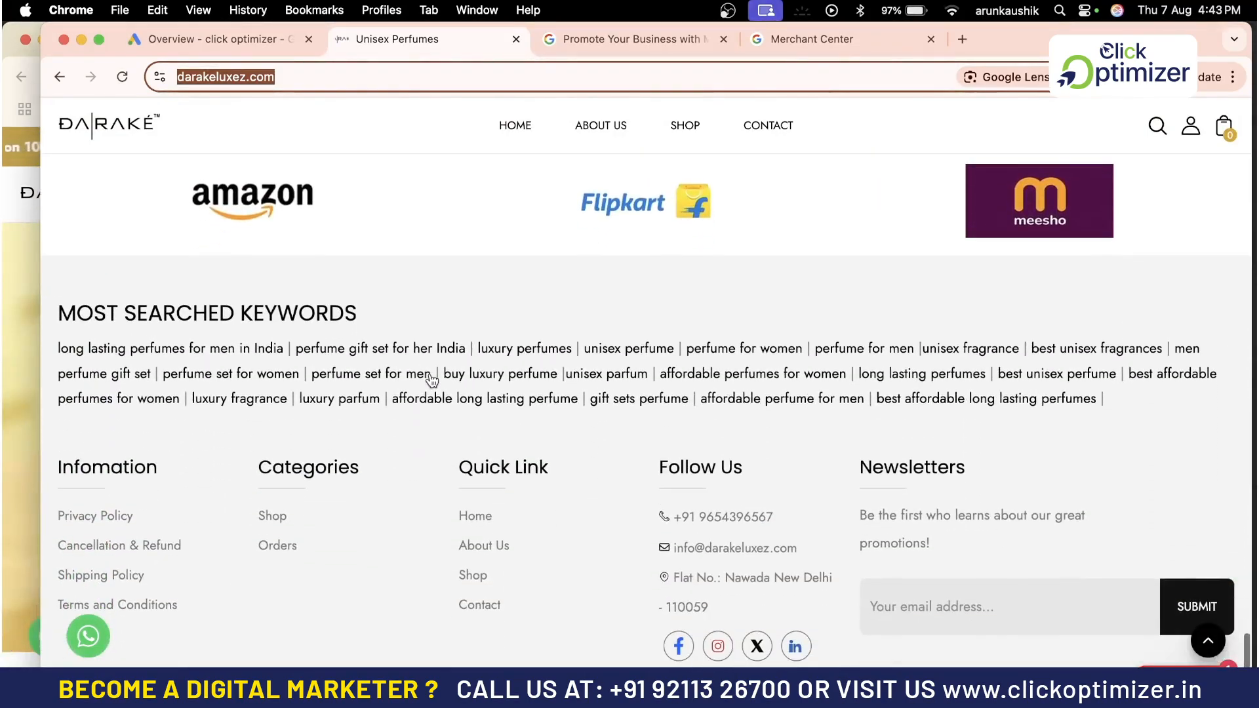
scroll(604, 436, down, 2)
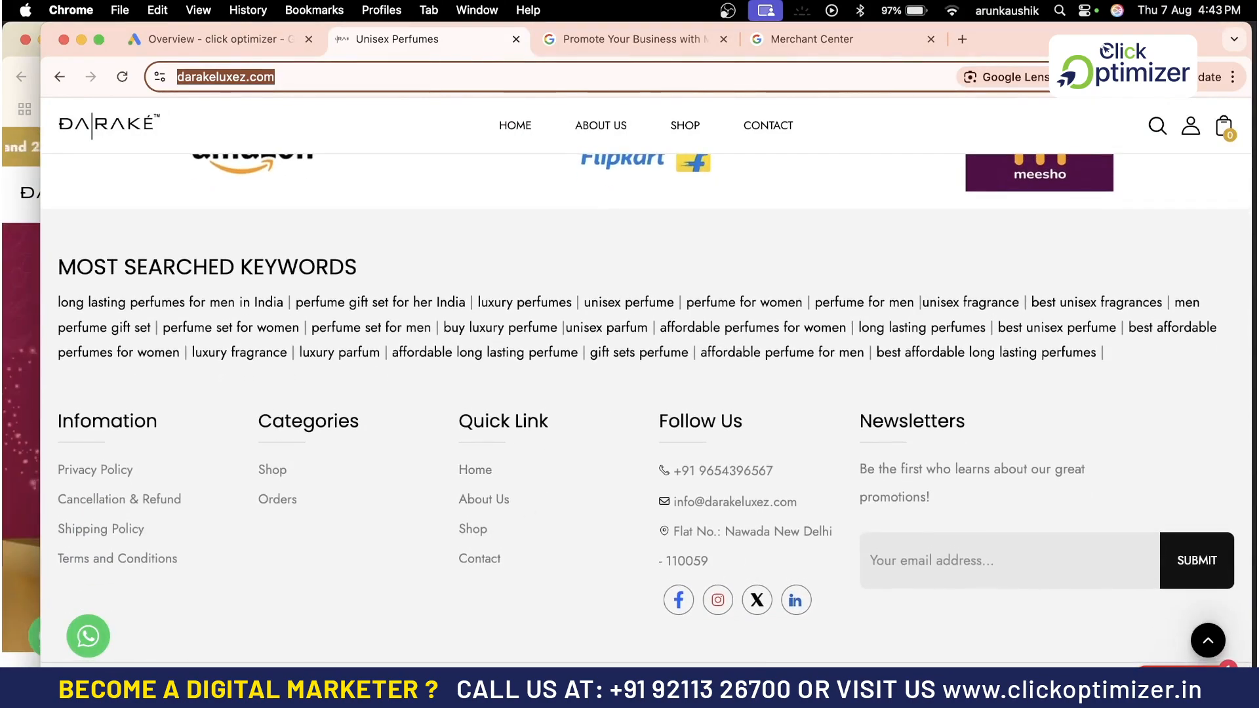
scroll(553, 447, up, 7)
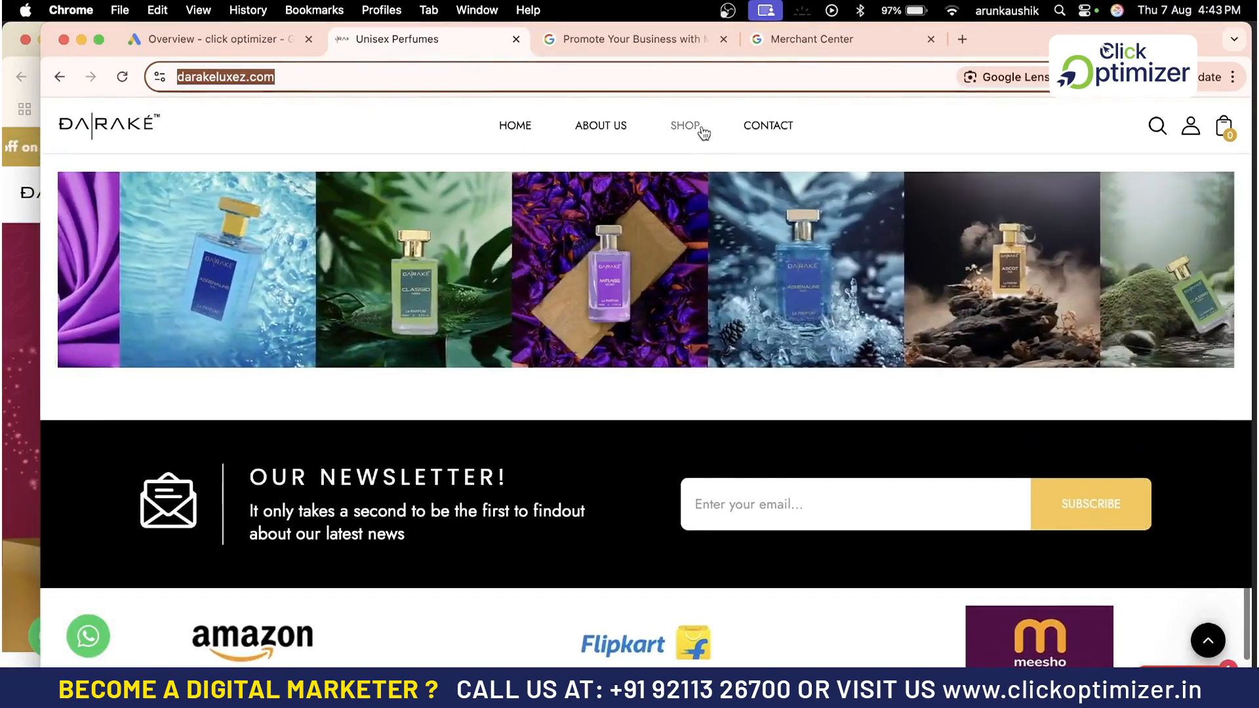
click(507, 127)
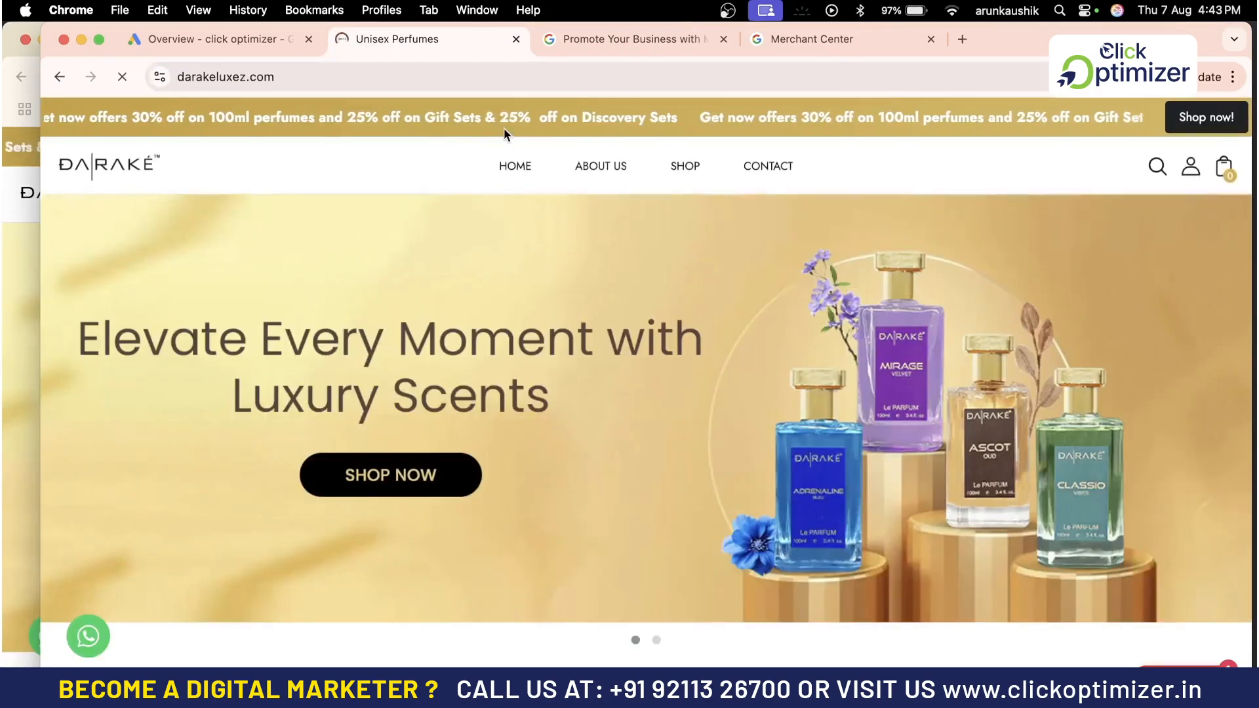
scroll(558, 391, down, 10)
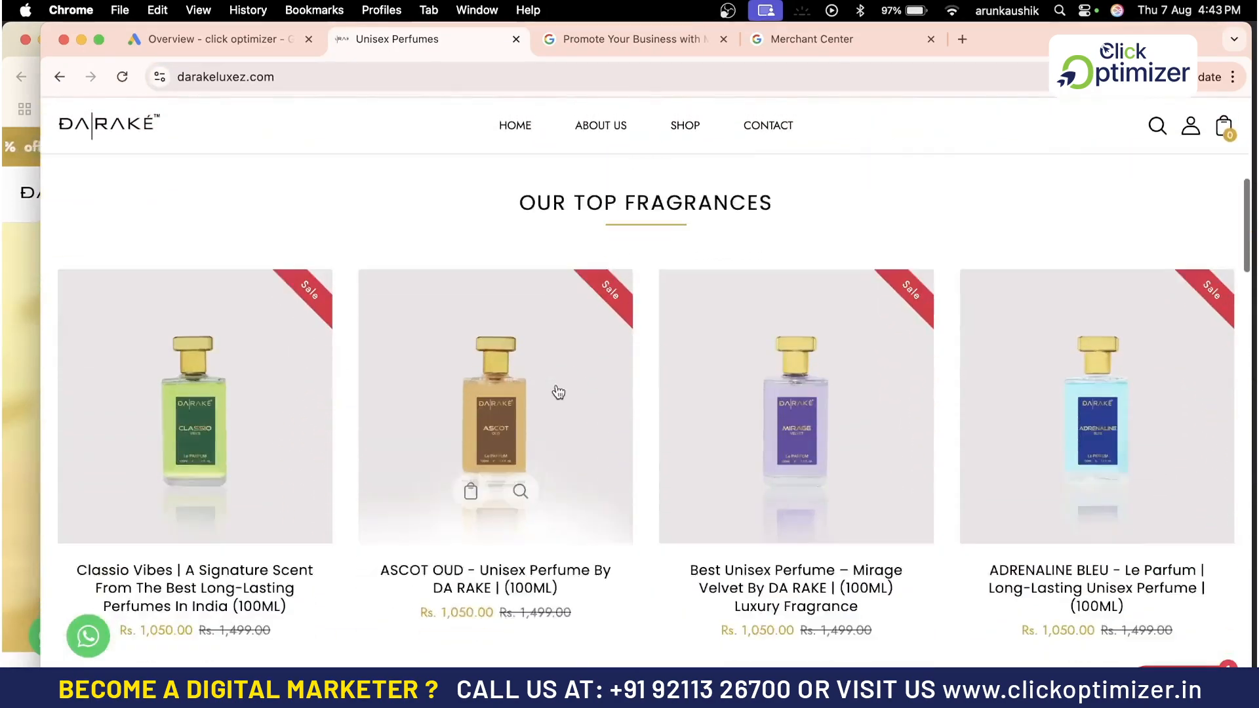
scroll(558, 392, down, 5)
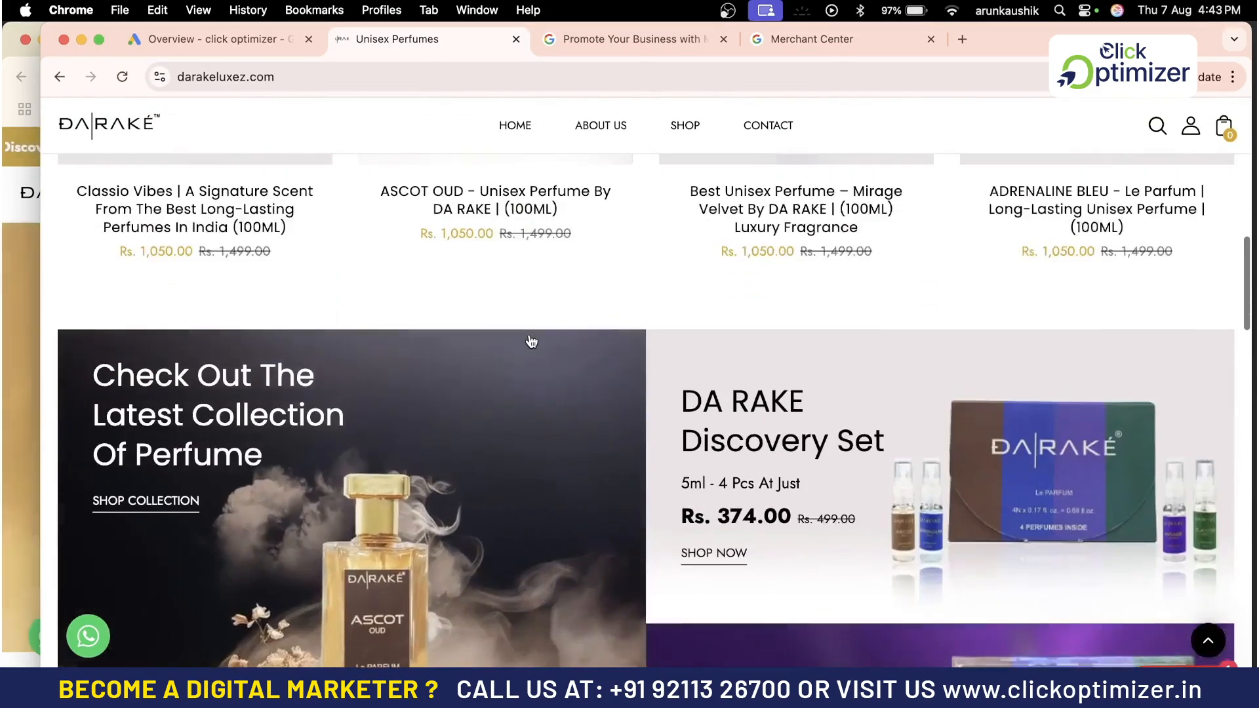
scroll(532, 341, up, 2)
scroll(799, 358, up, 2)
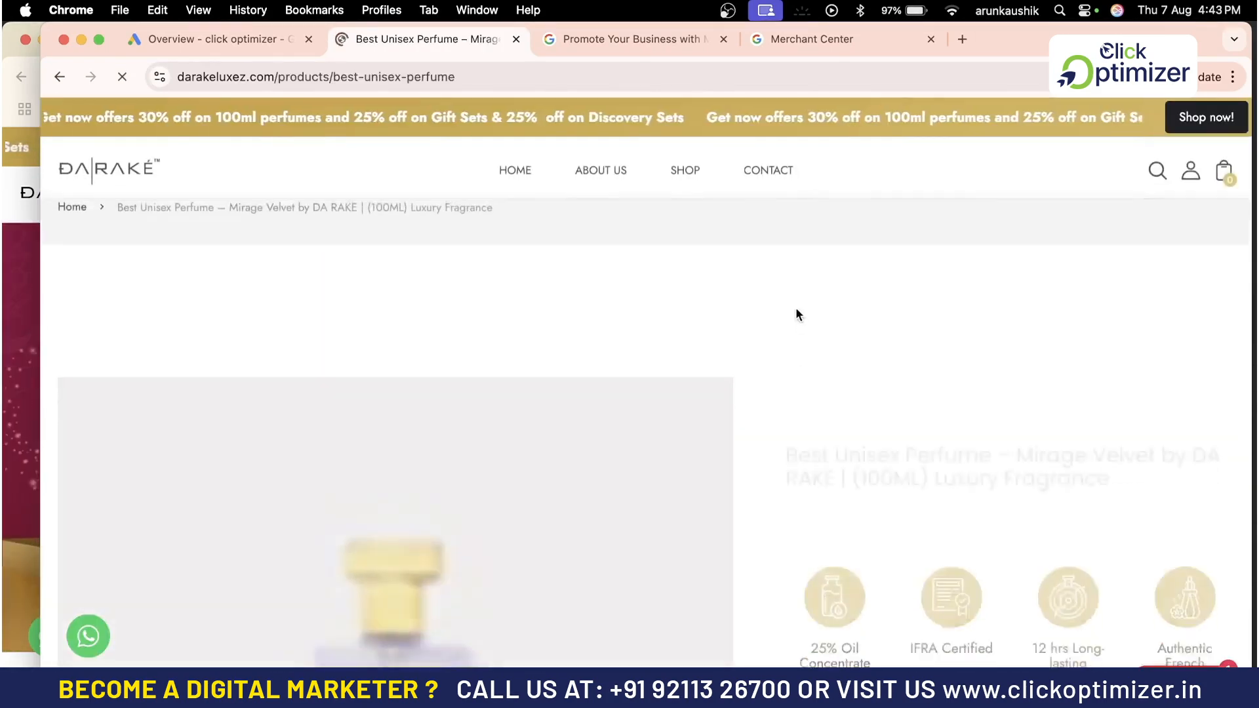
scroll(808, 459, down, 3)
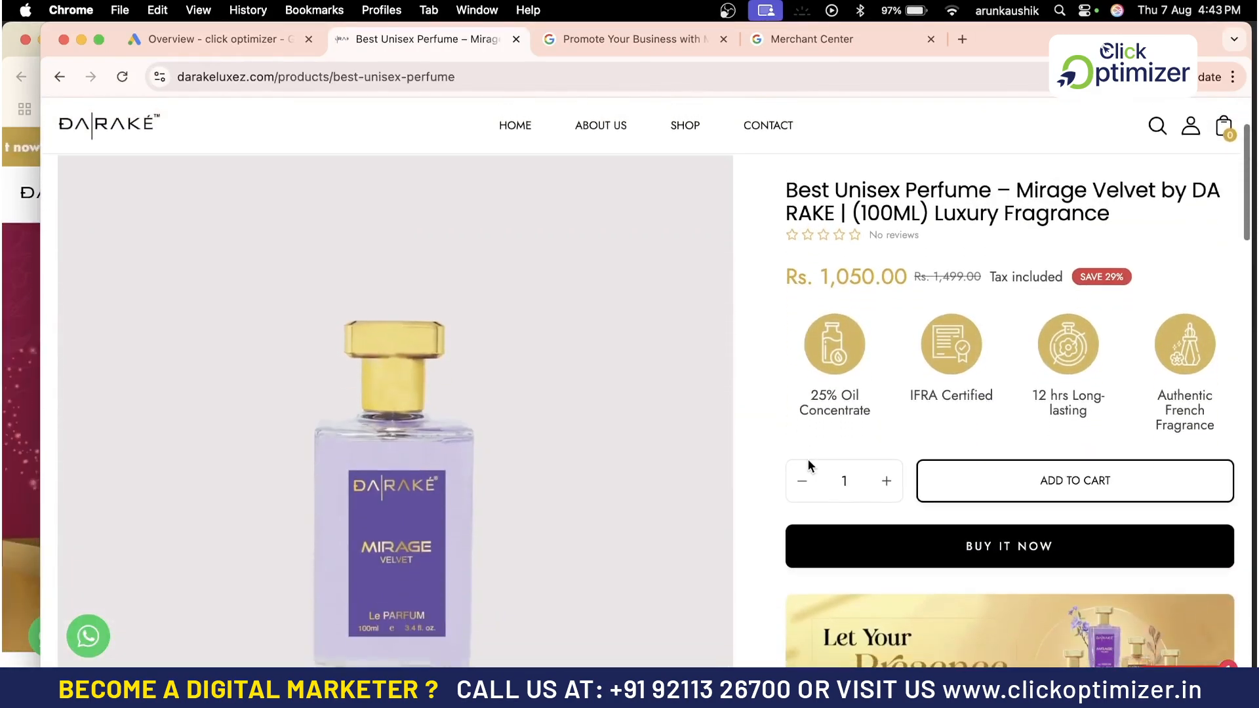
scroll(808, 459, down, 5)
scroll(809, 462, down, 6)
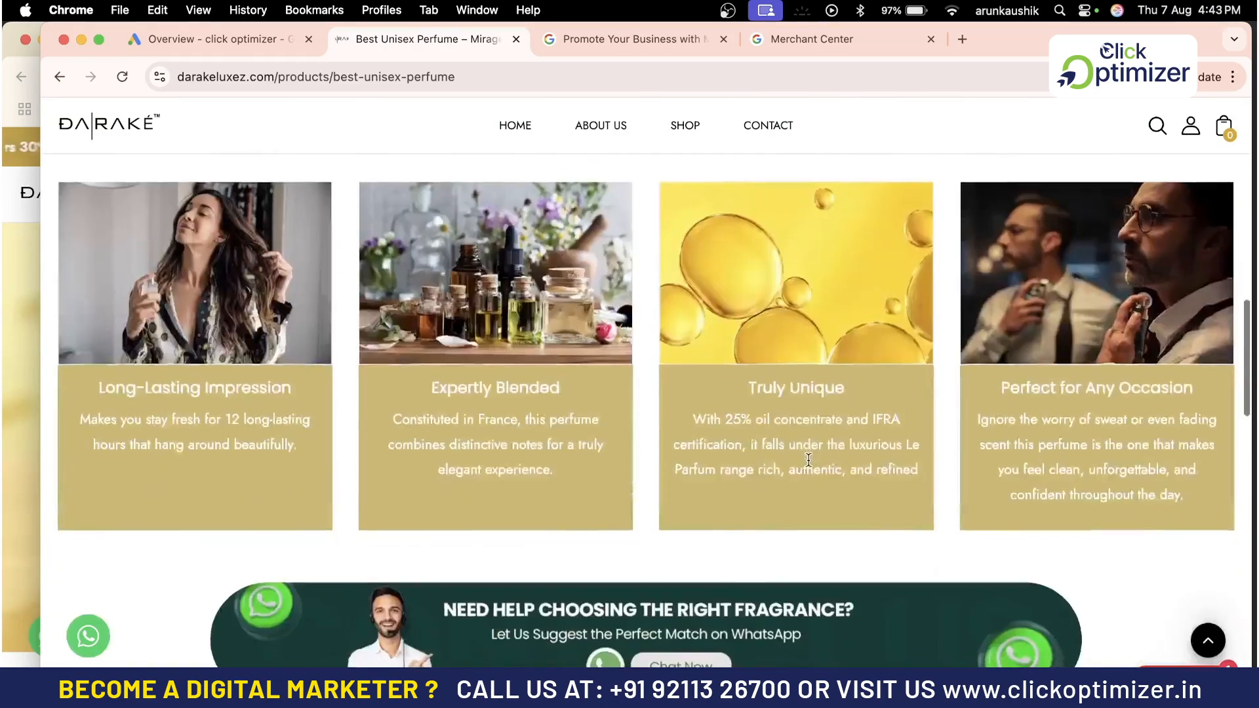
scroll(809, 459, up, 2)
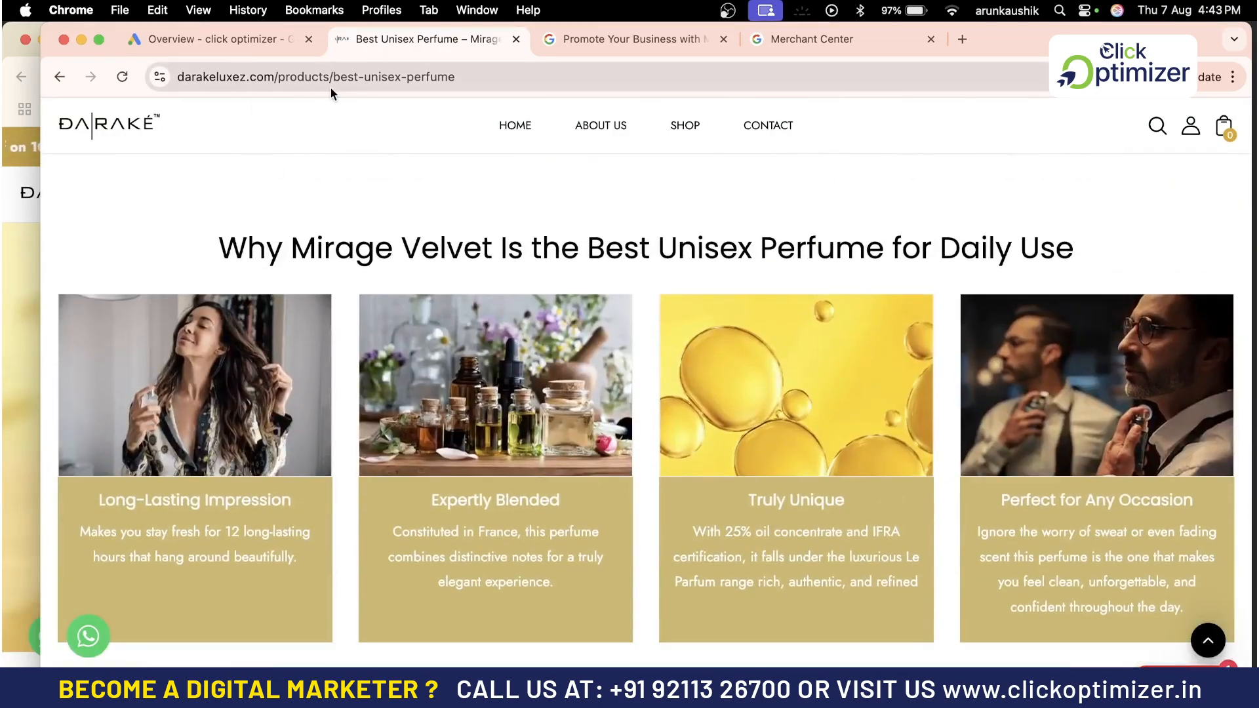
Complete the business name as Darake Luxe, continue to Merchant Center and confirm the Google account sign-in verification
click(812, 38)
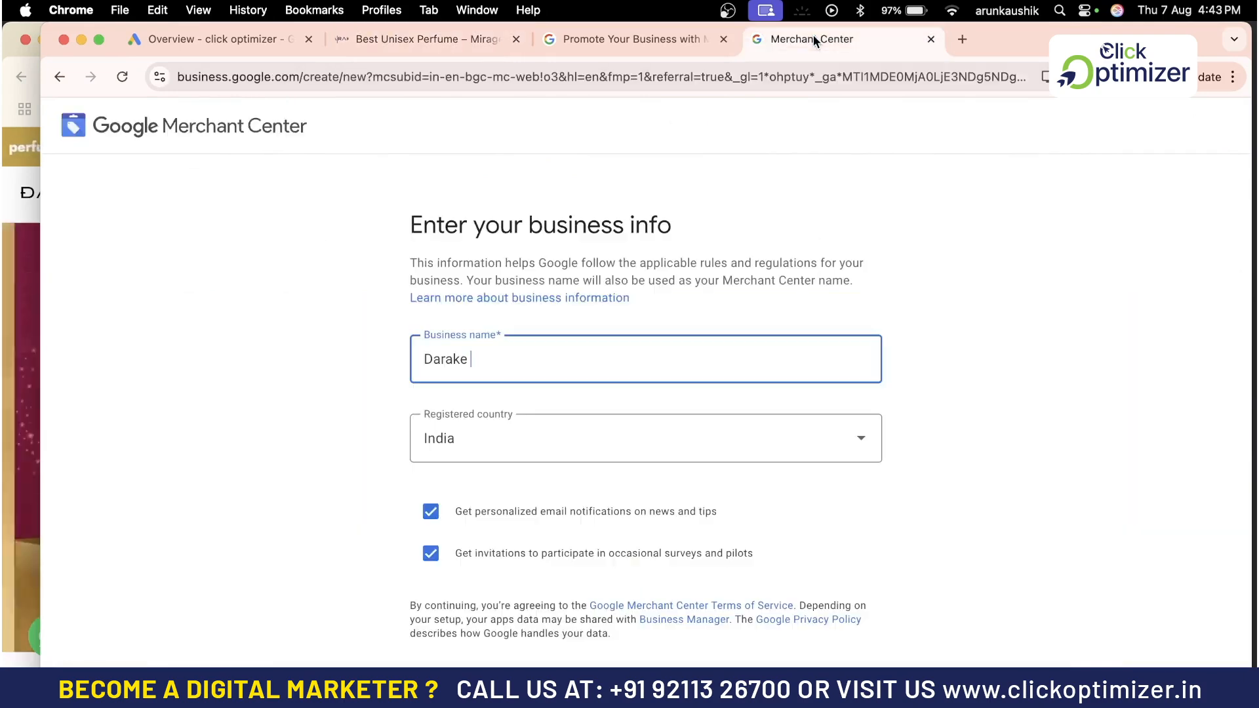
text(Luxe)
scroll(615, 516, down, 1)
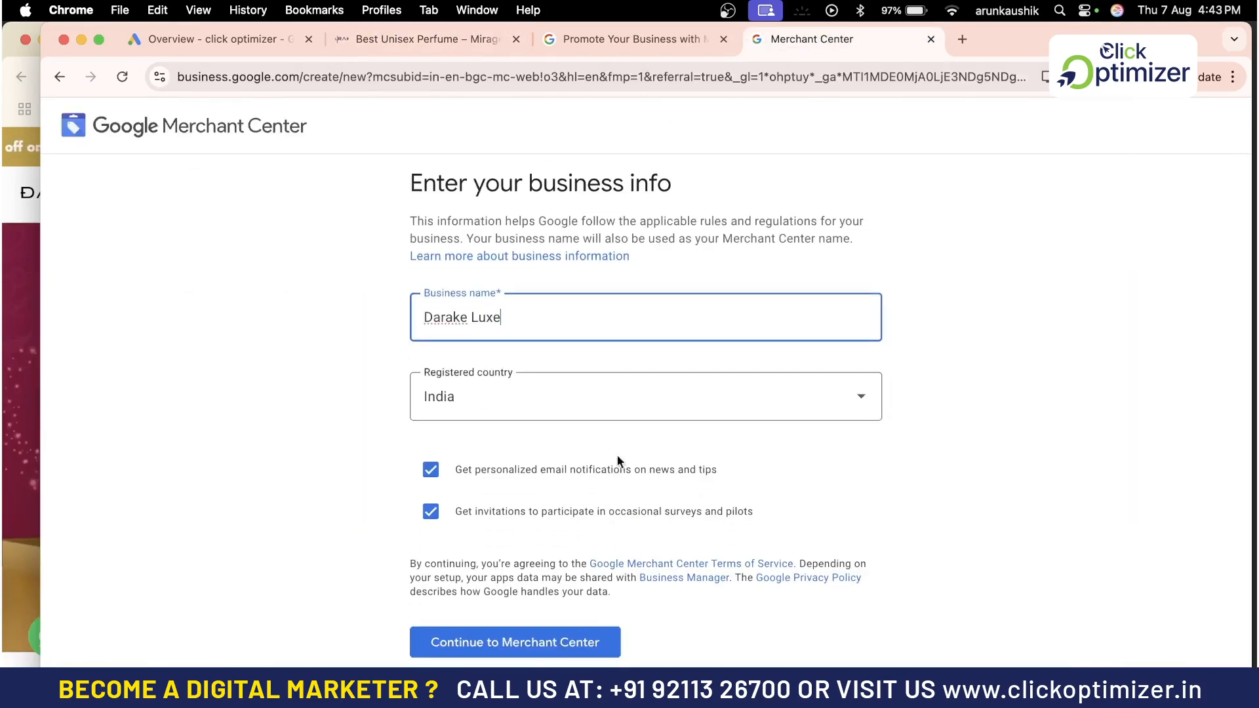
click(529, 644)
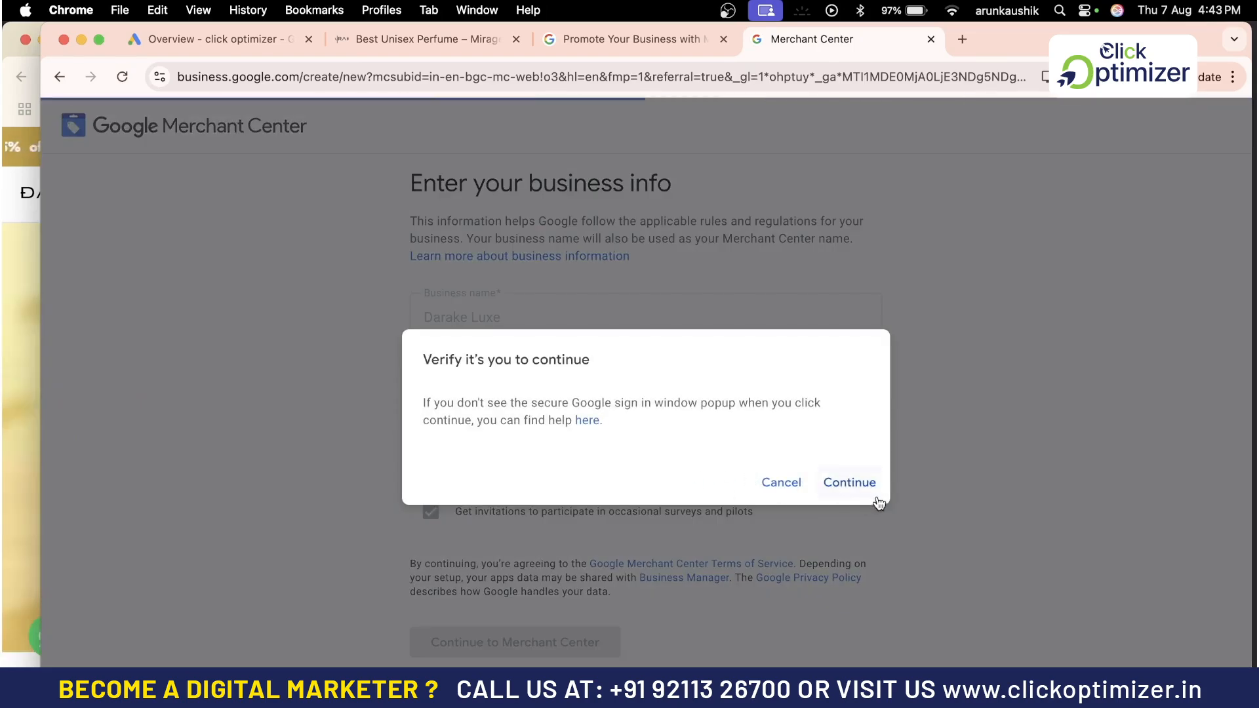
click(872, 485)
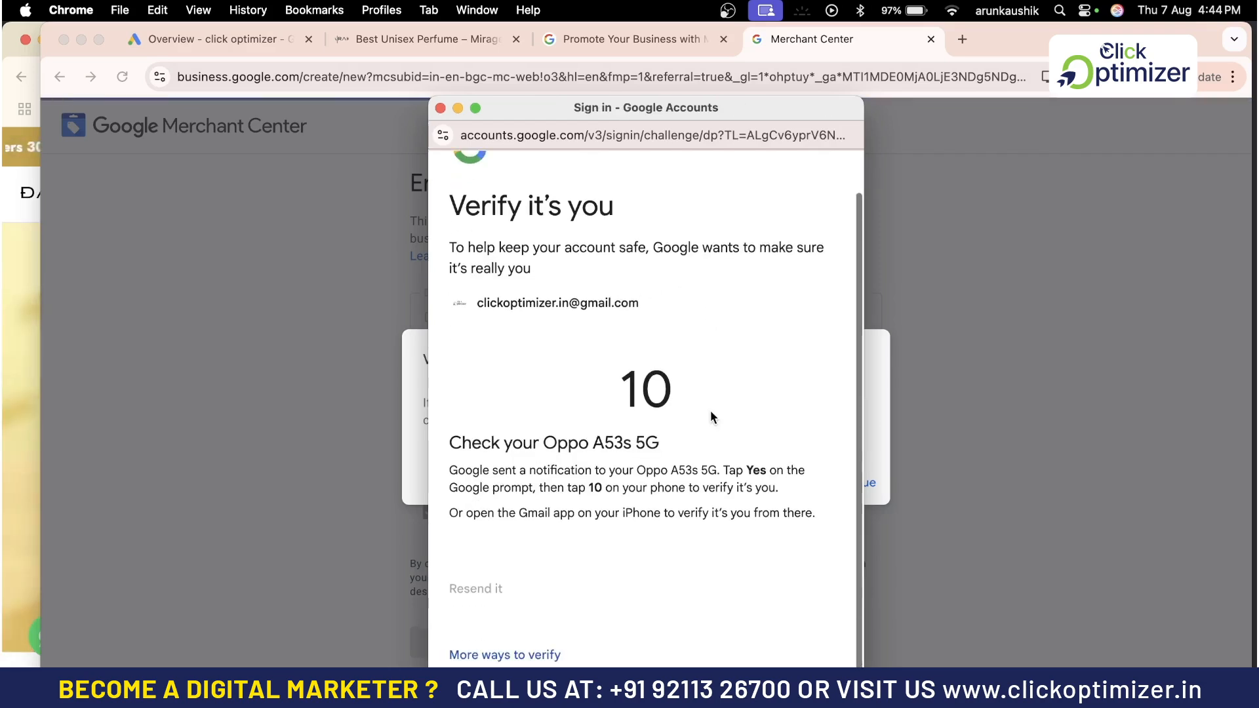
scroll(710, 410, down, 1)
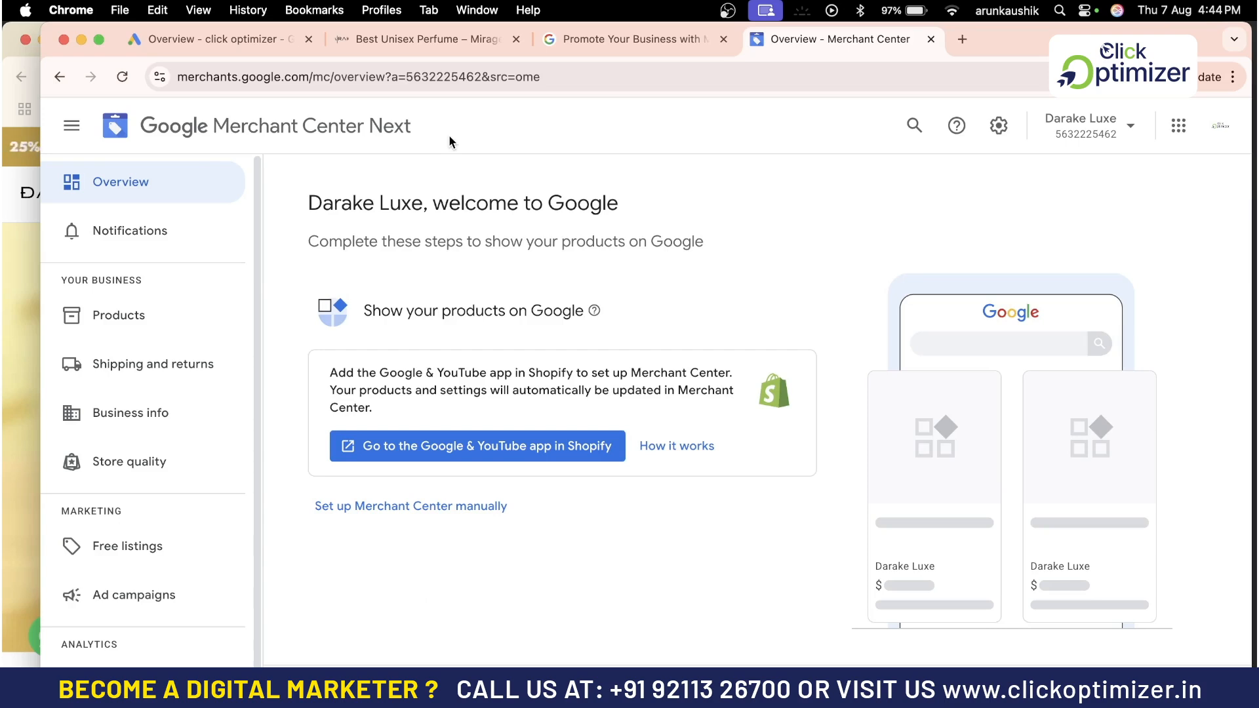
Open the Business info details and start confirming the online store
scroll(582, 365, down, 1)
scroll(623, 415, up, 1)
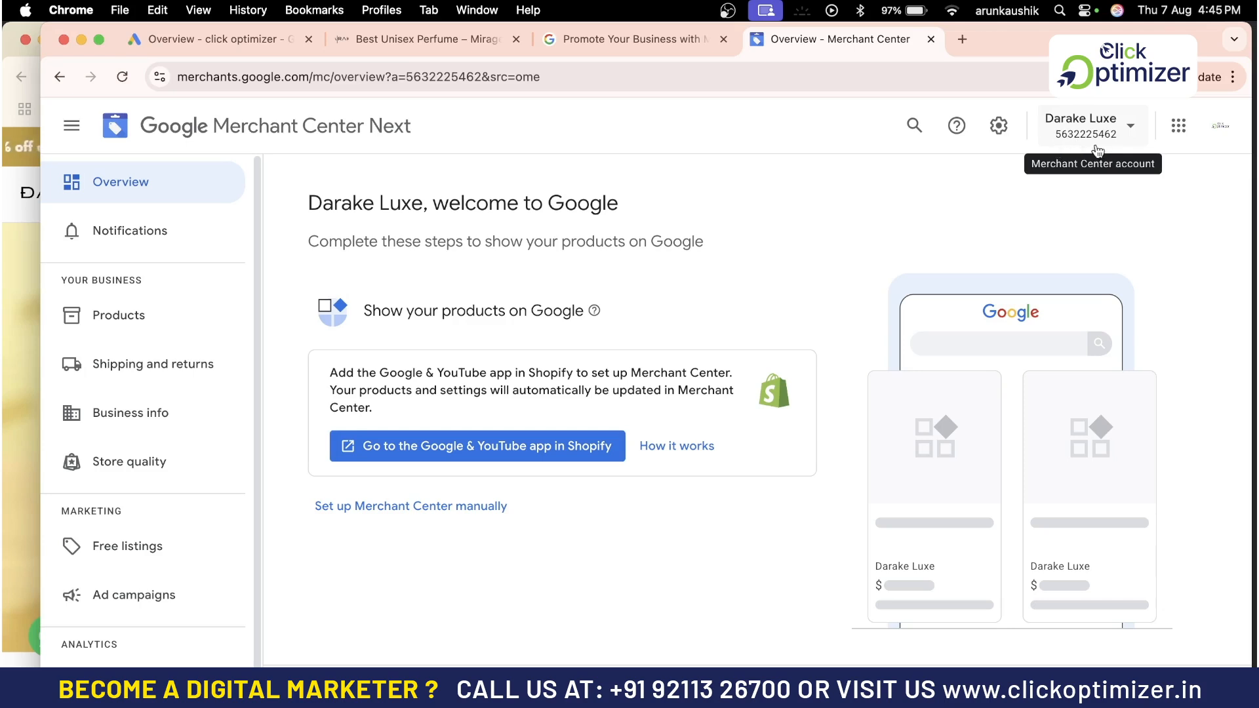
scroll(298, 396, down, 2)
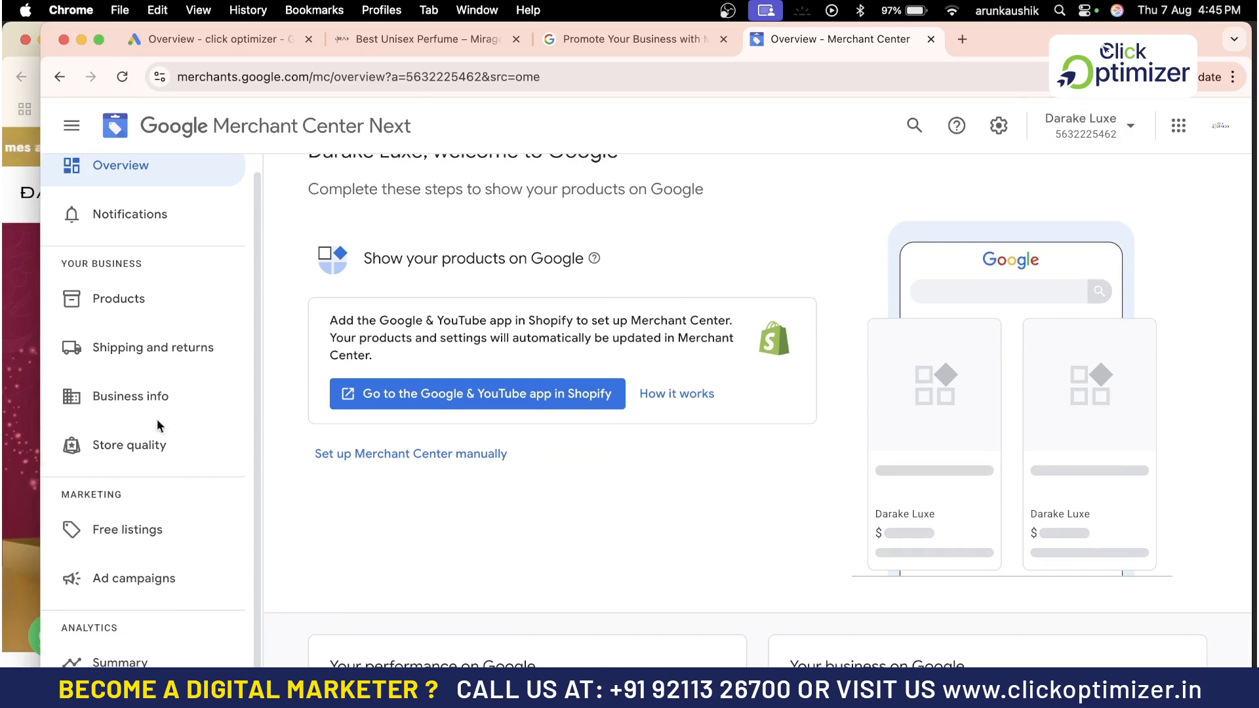
click(156, 397)
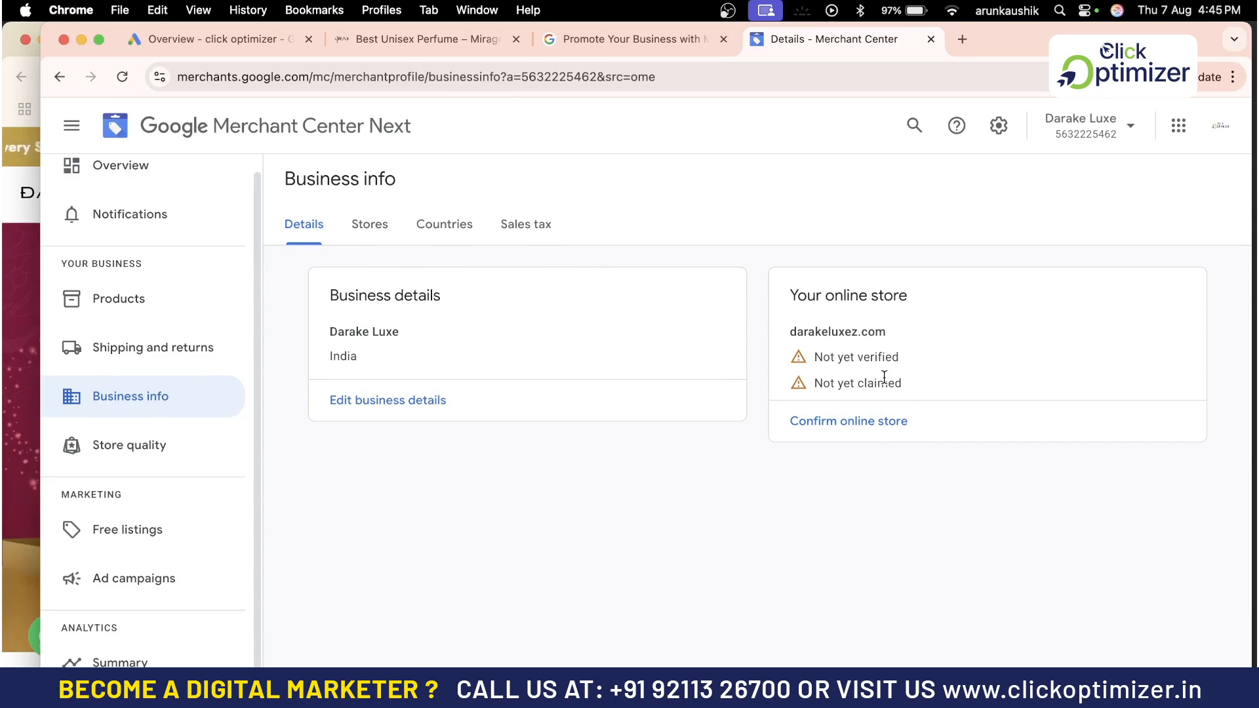
click(844, 430)
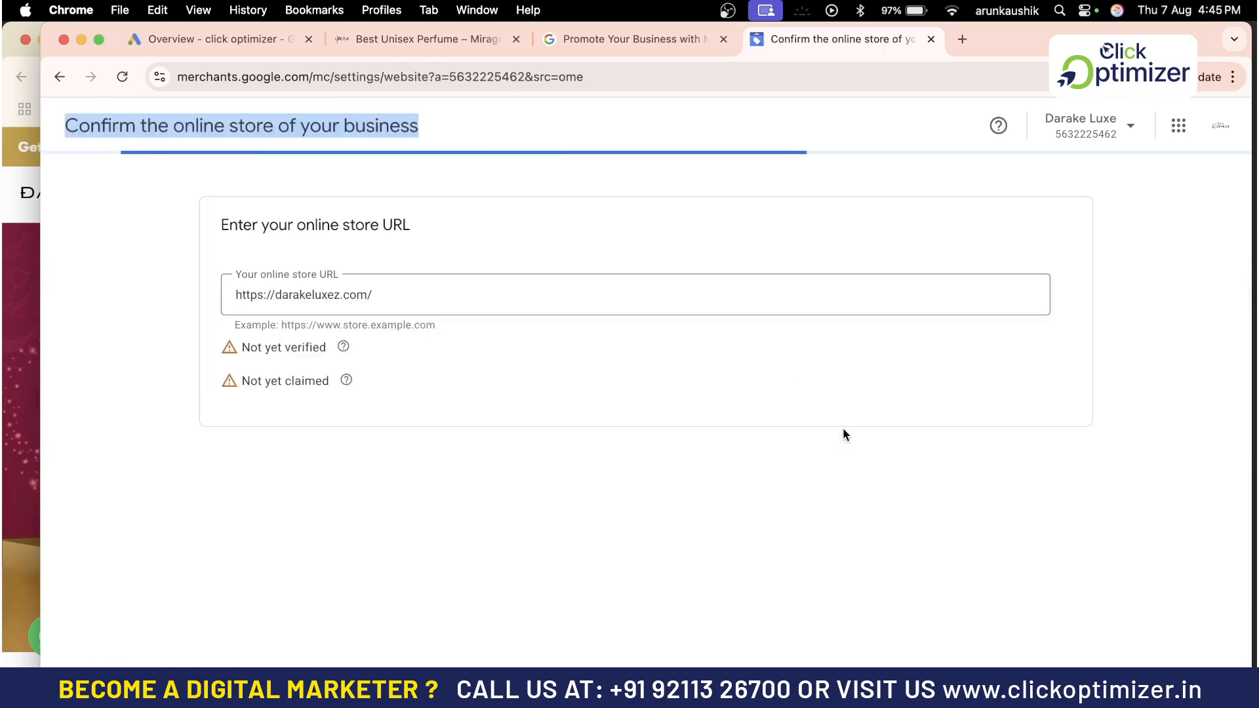
Choose to verify the online store by adding an HTML tag
click(392, 291)
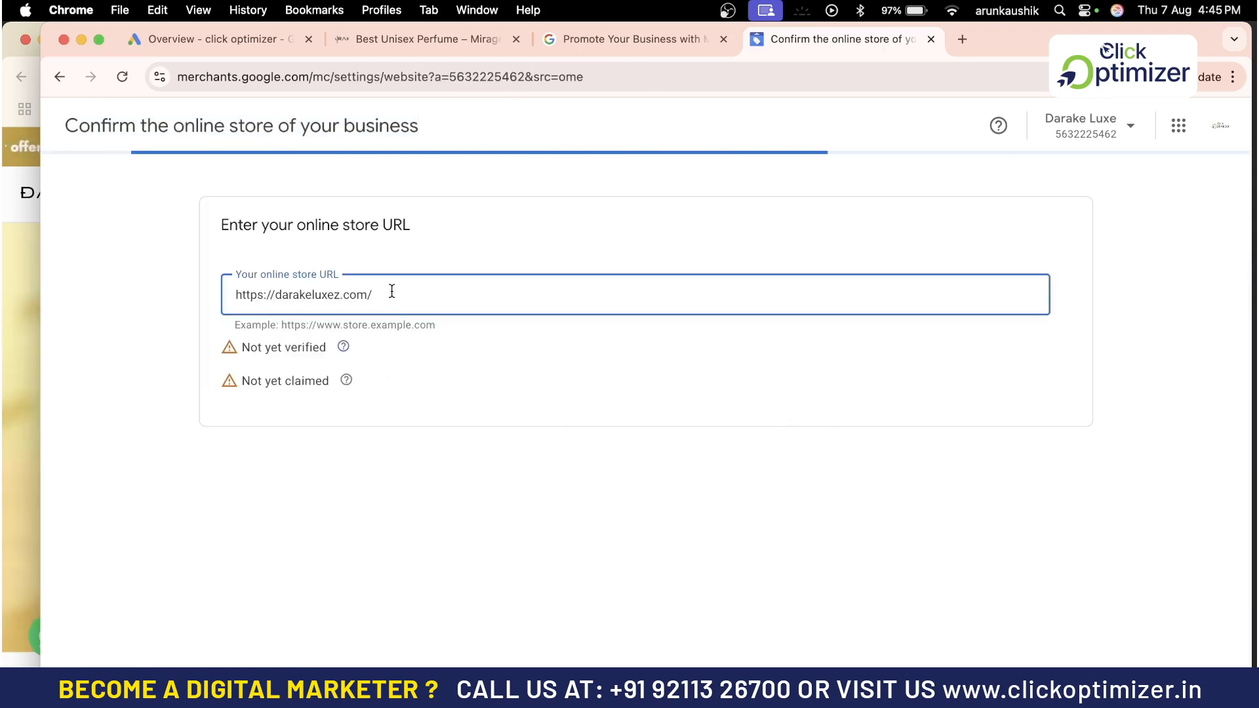
scroll(477, 451, down, 2)
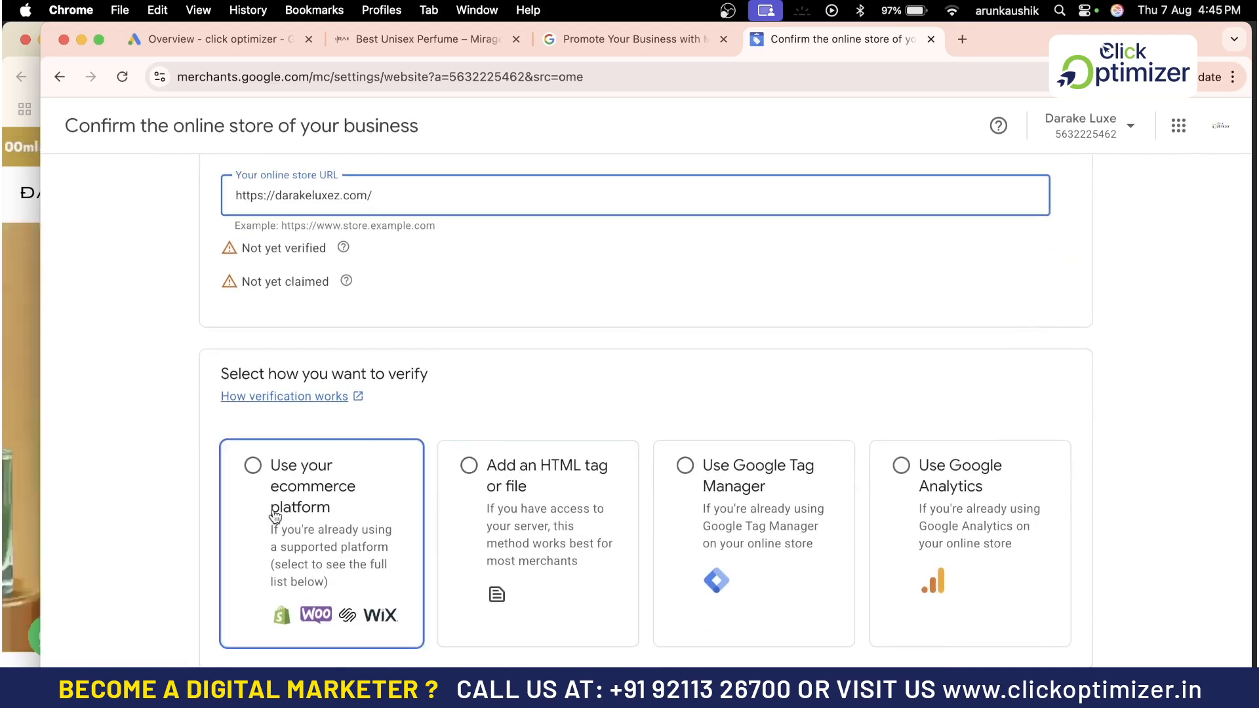
click(469, 465)
scroll(651, 490, down, 5)
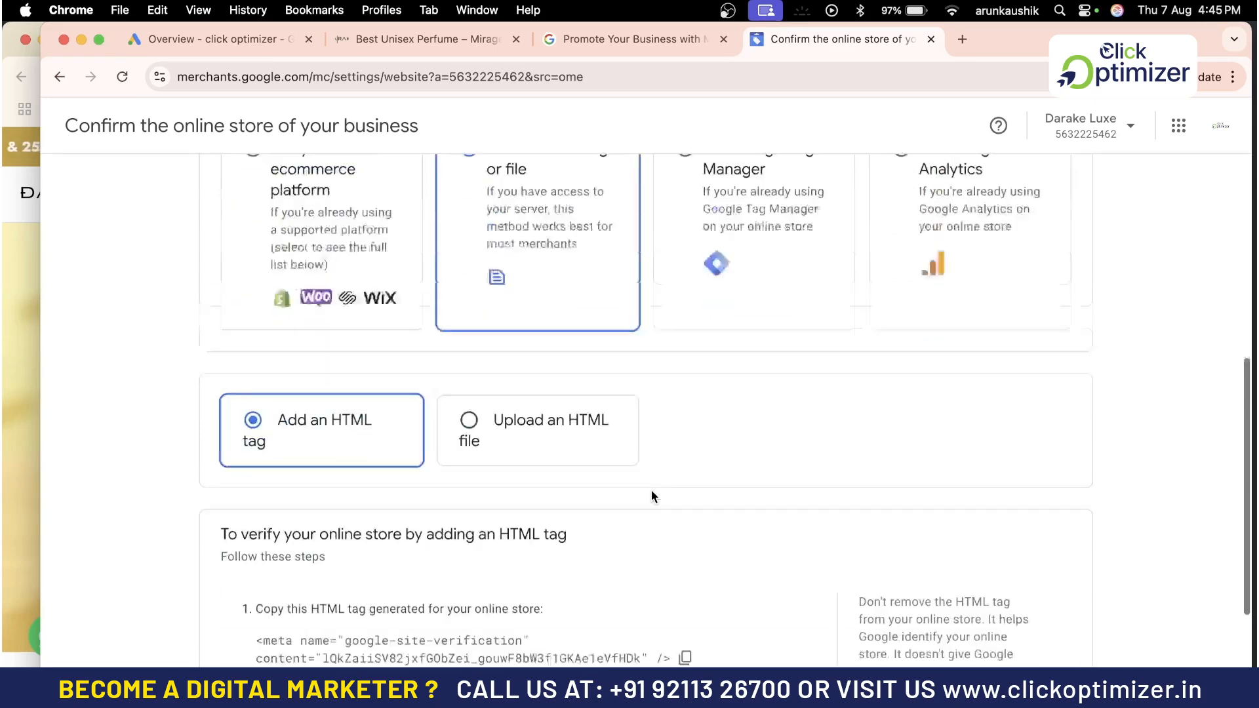
Select the generated google-site-verification meta tag in the verification instructions for copying
scroll(652, 490, up, 1)
scroll(649, 469, down, 3)
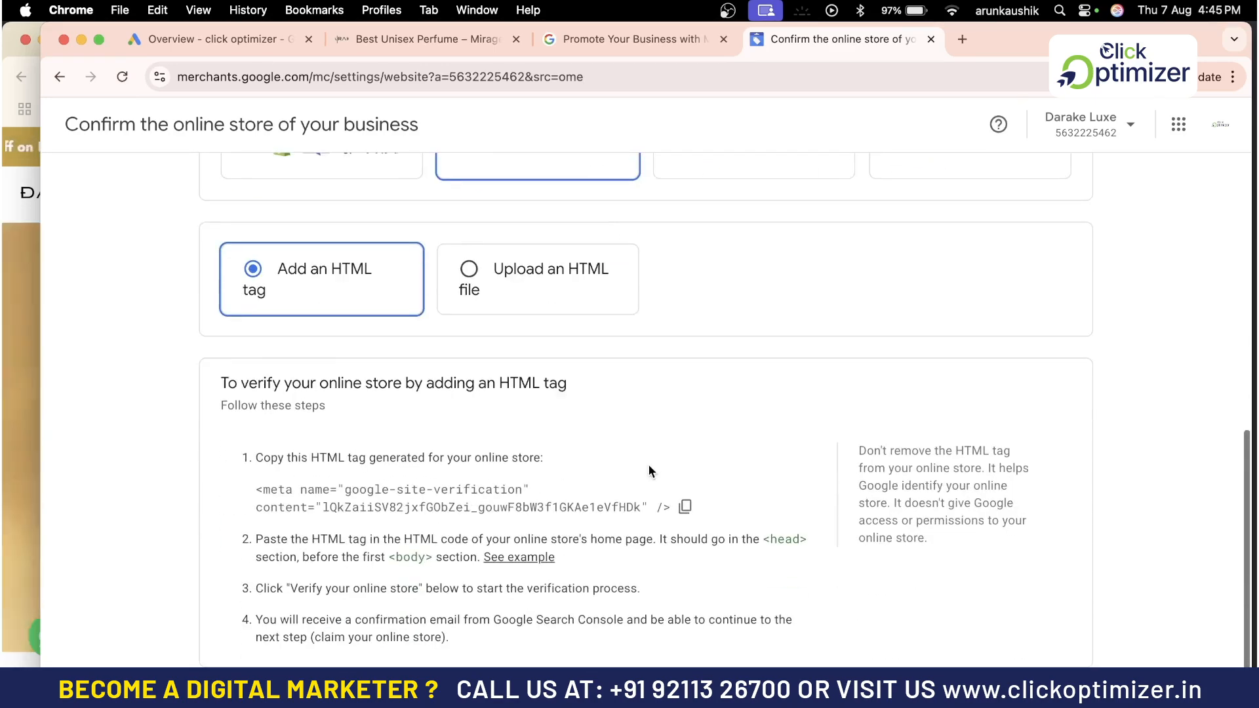
drag(255, 490, 593, 517)
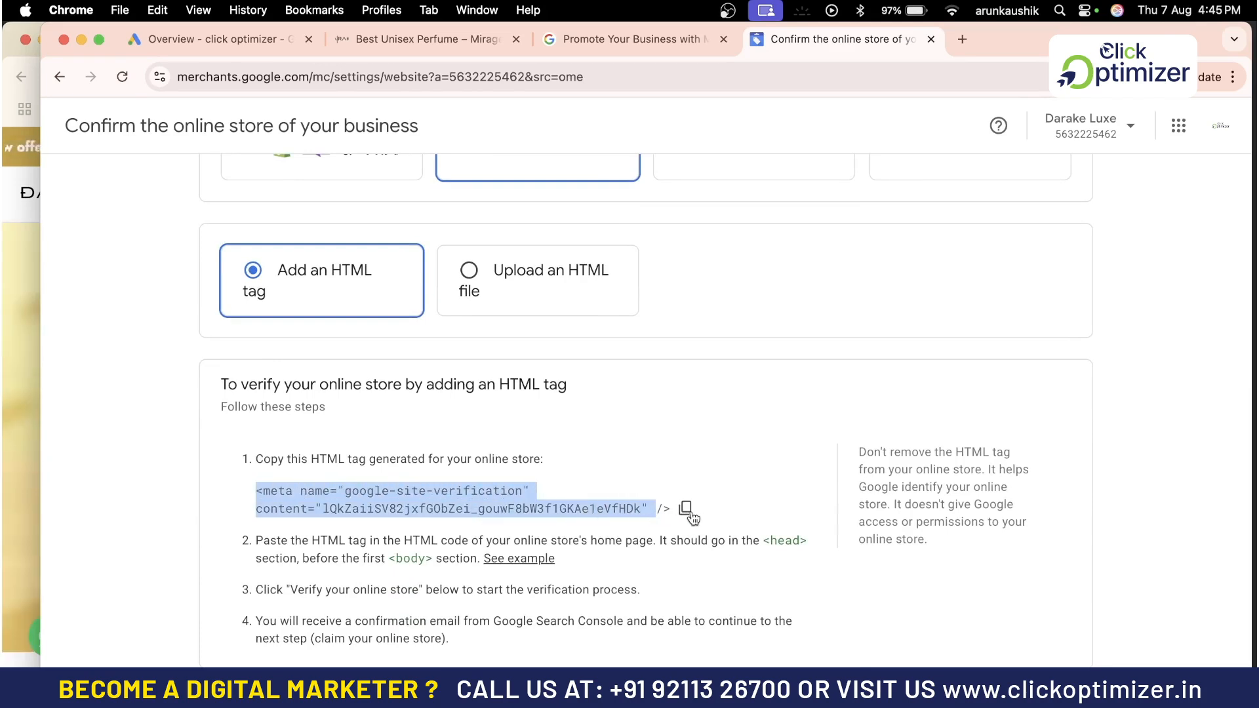
scroll(708, 440, up, 3)
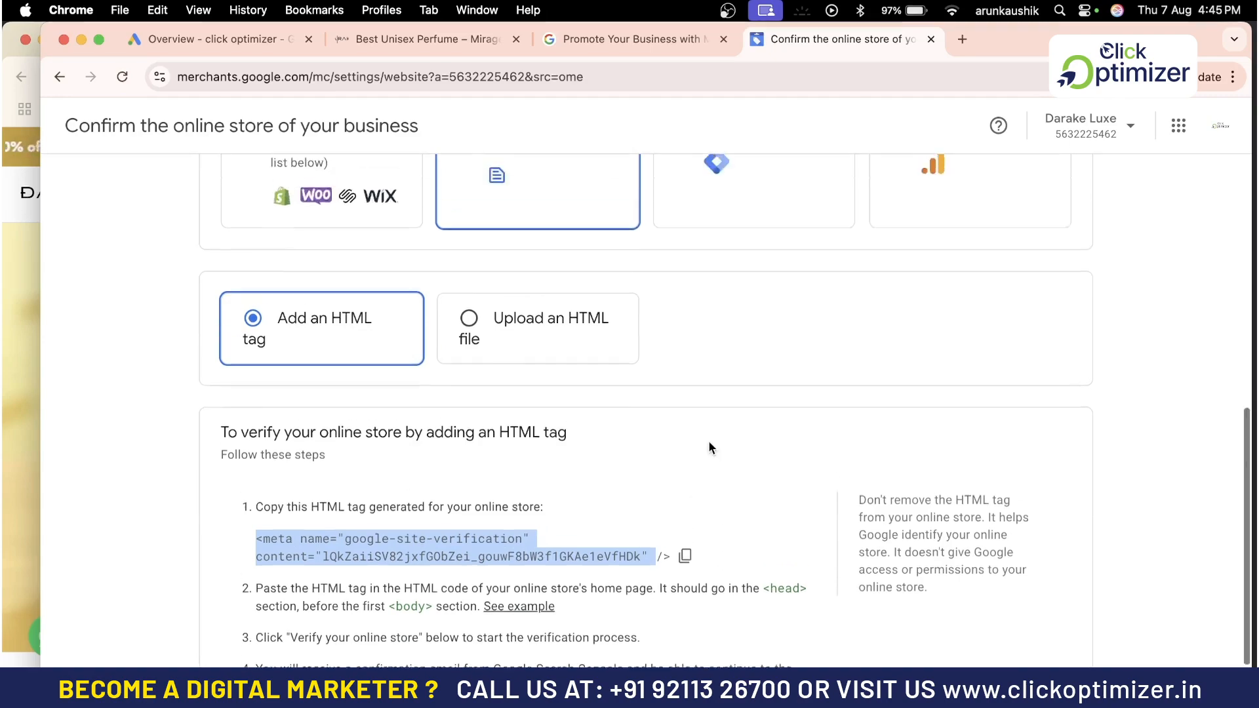
Compare the store's product page with the HTML tag instructions and review the online store URL section
click(430, 38)
scroll(429, 288, up, 10)
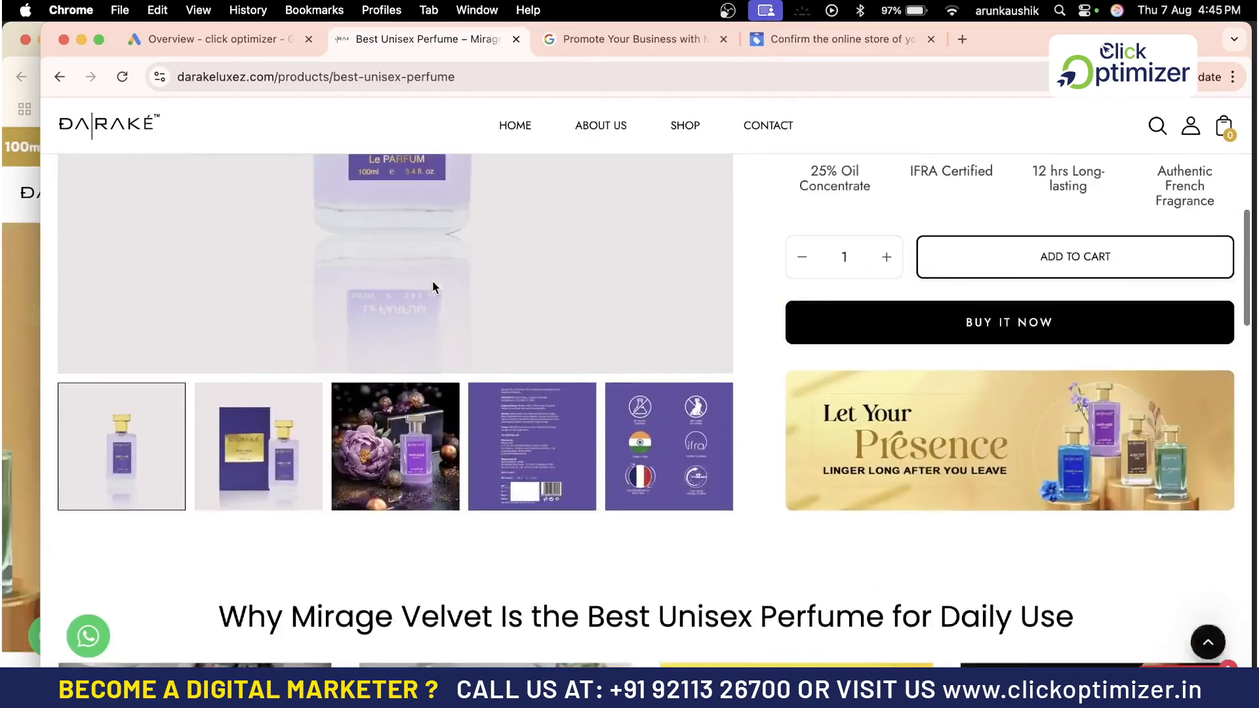
click(815, 34)
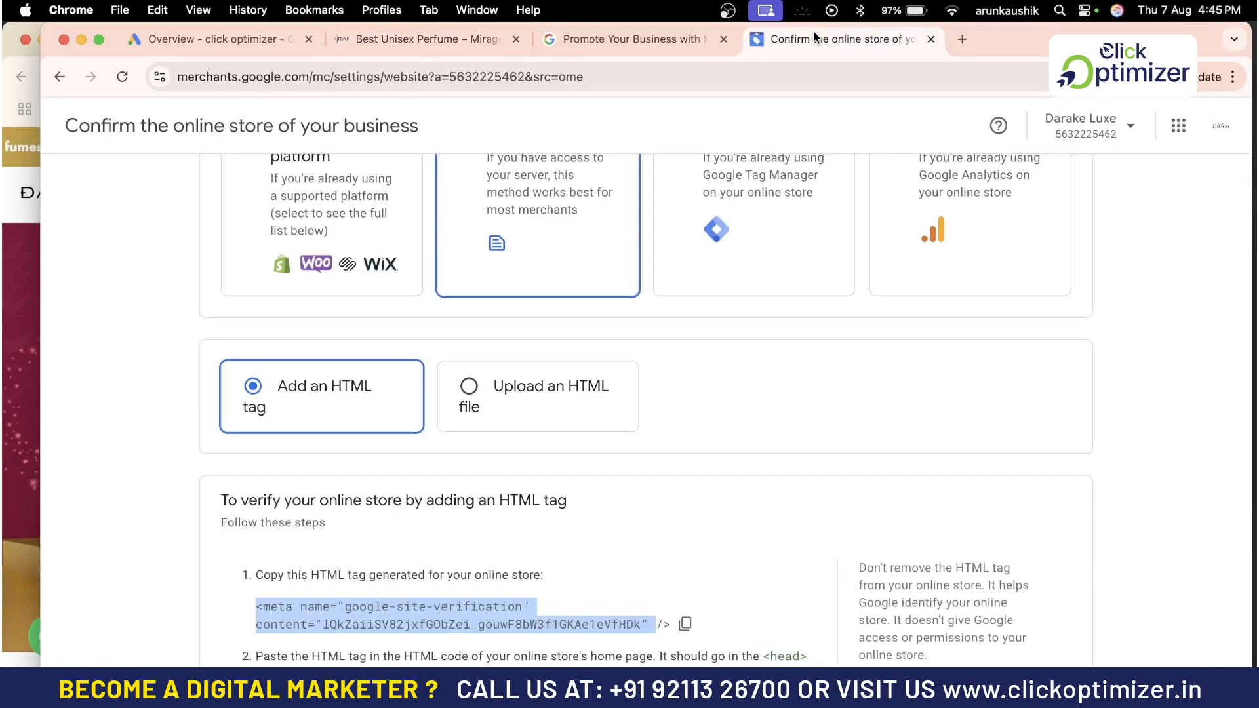
scroll(592, 451, down, 2)
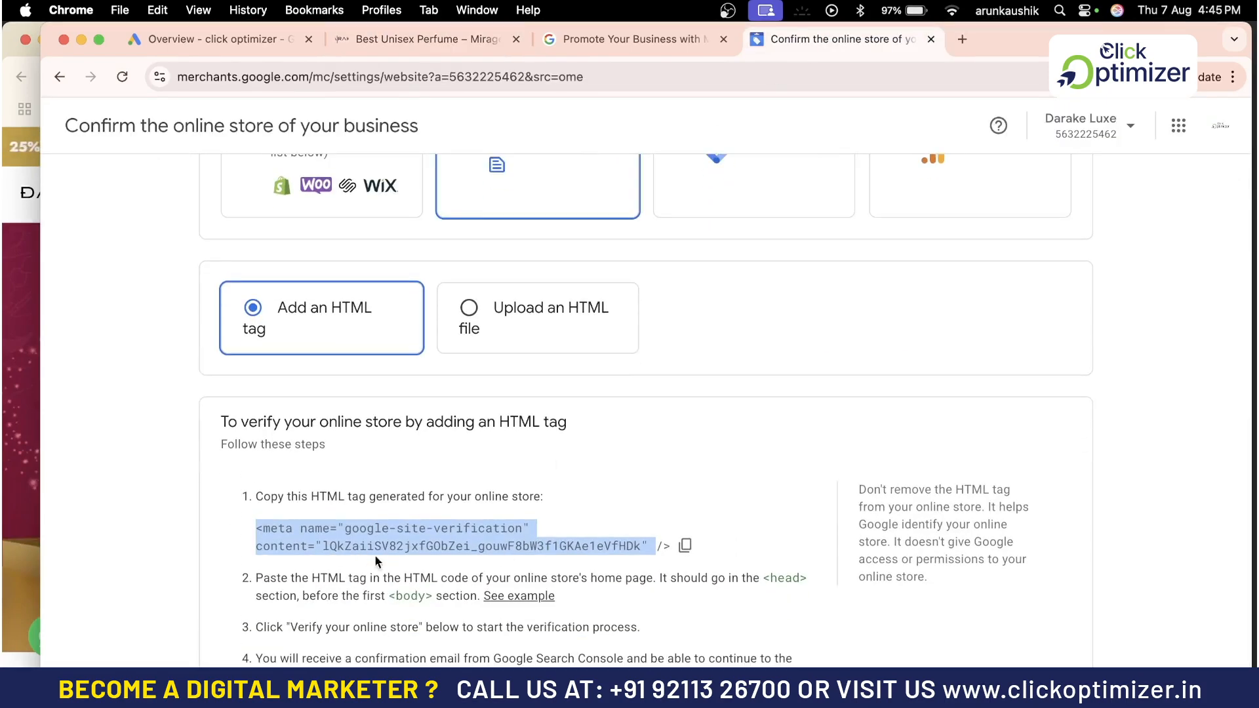
scroll(577, 490, down, 1)
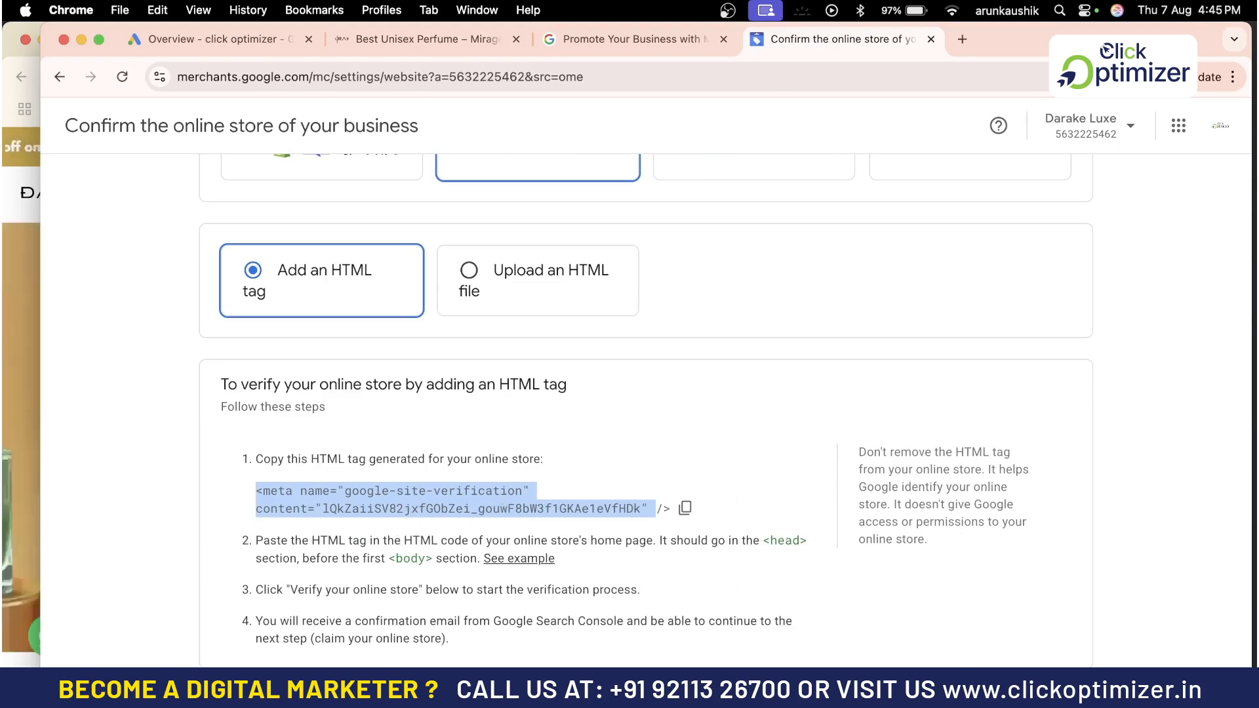
scroll(756, 473, up, 3)
scroll(755, 473, up, 5)
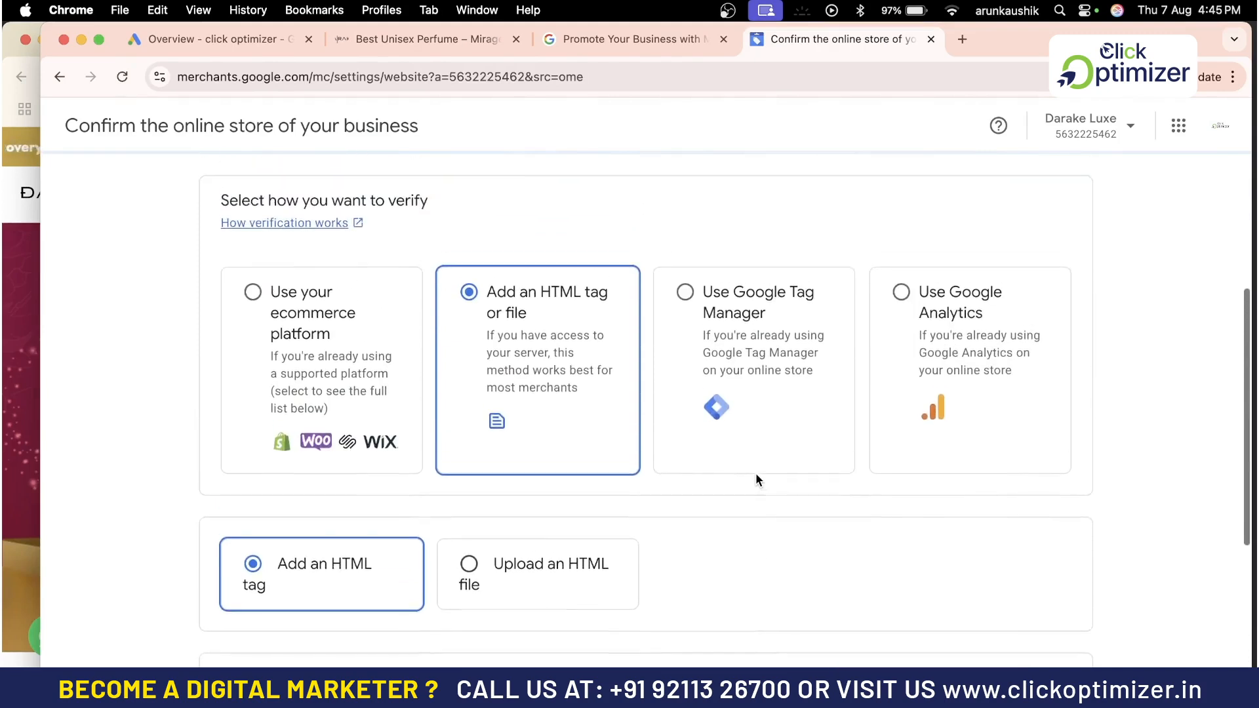
scroll(780, 576, up, 3)
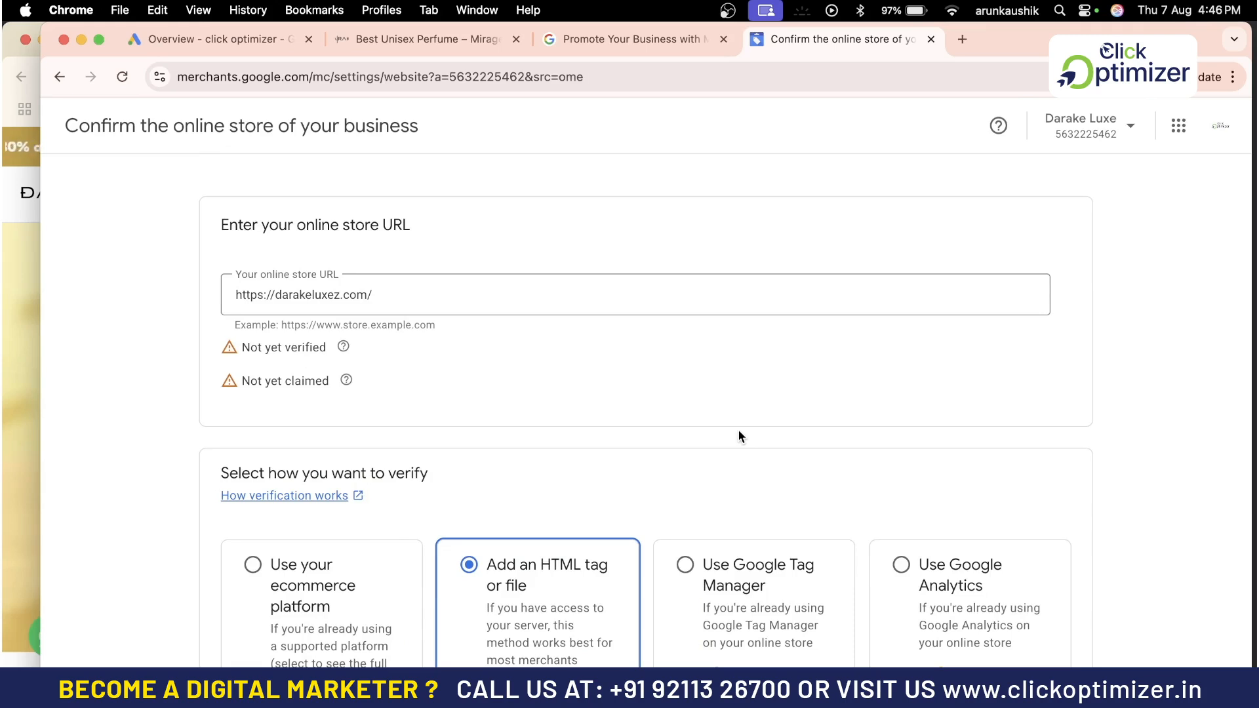
scroll(738, 436, down, 1)
Return to Business info, open the Products page briefly and go back to Business info
click(59, 76)
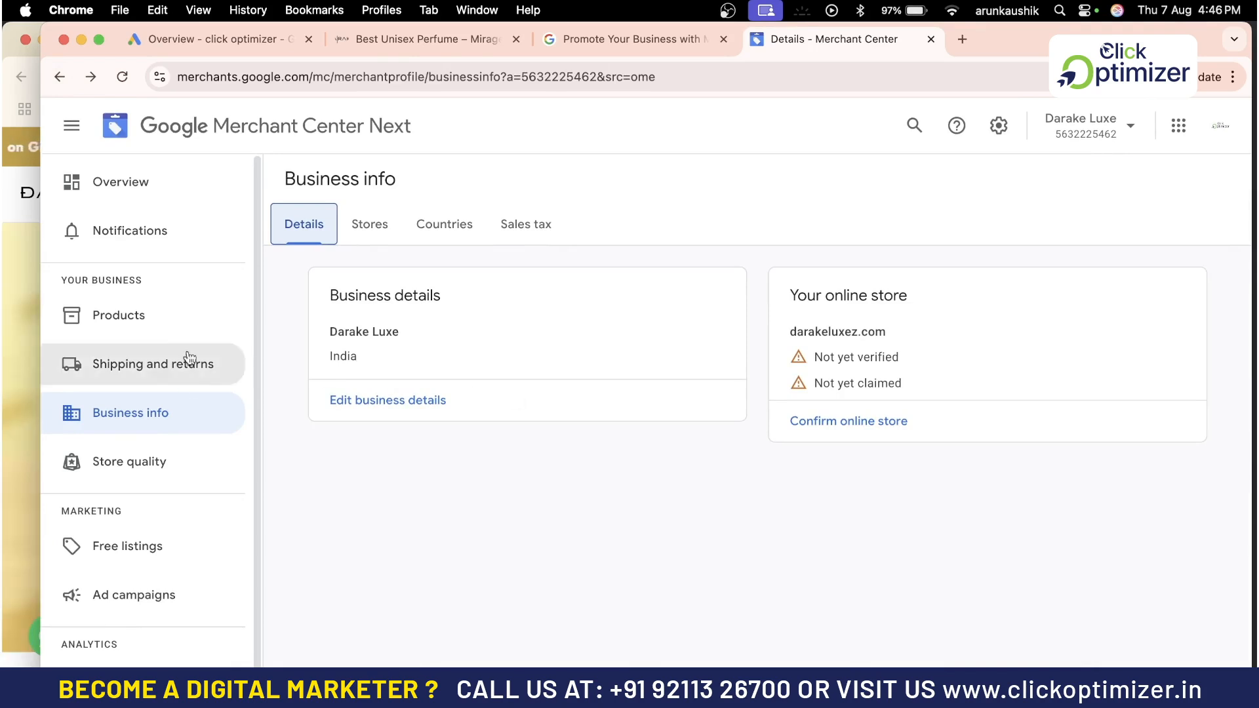
scroll(222, 478, down, 1)
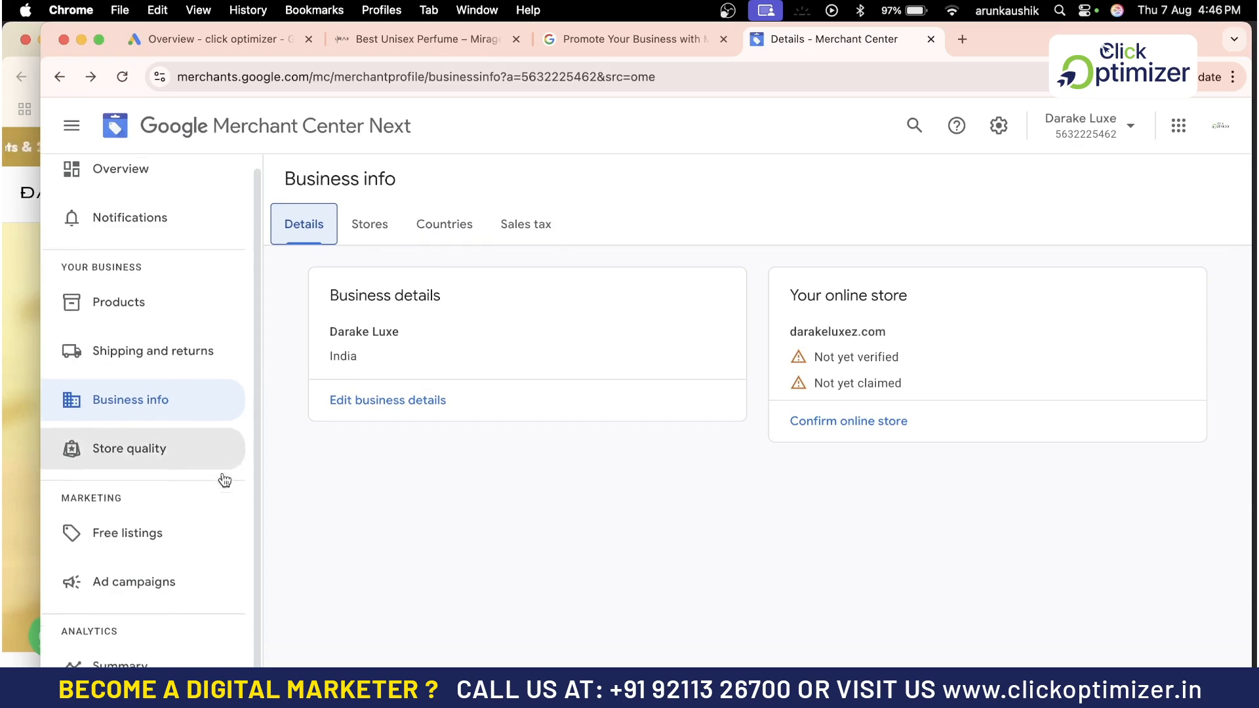
click(168, 308)
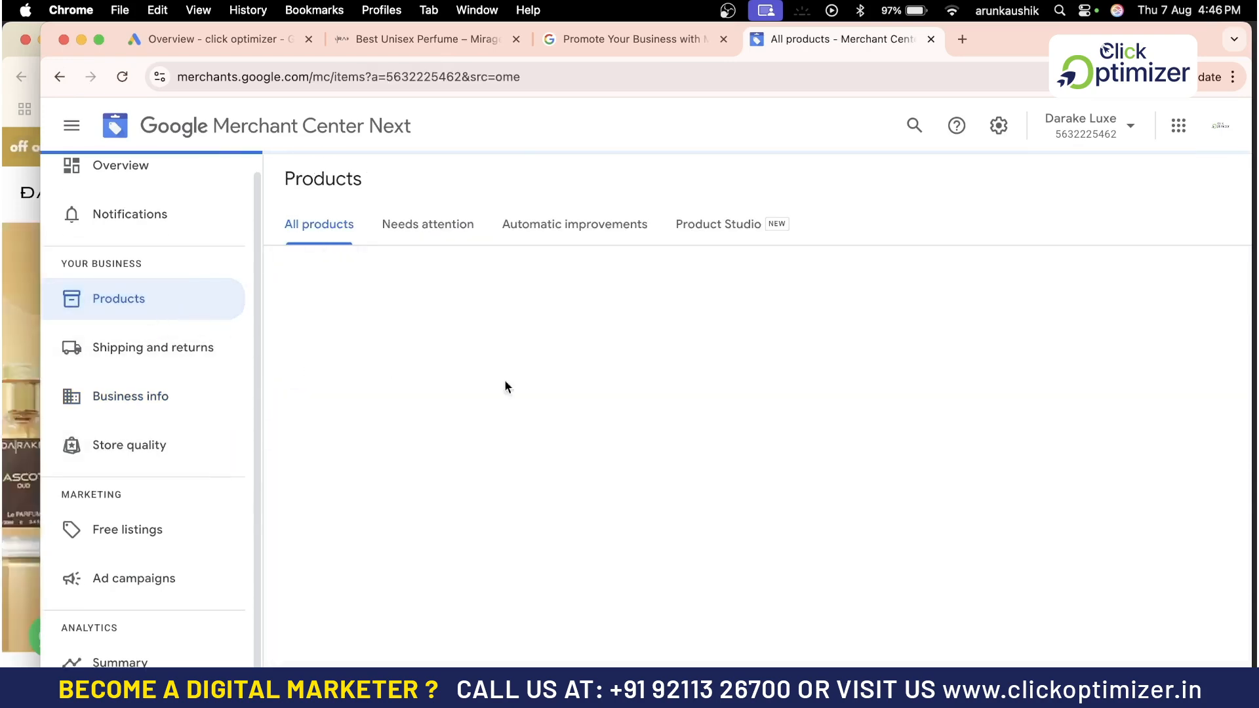
click(163, 401)
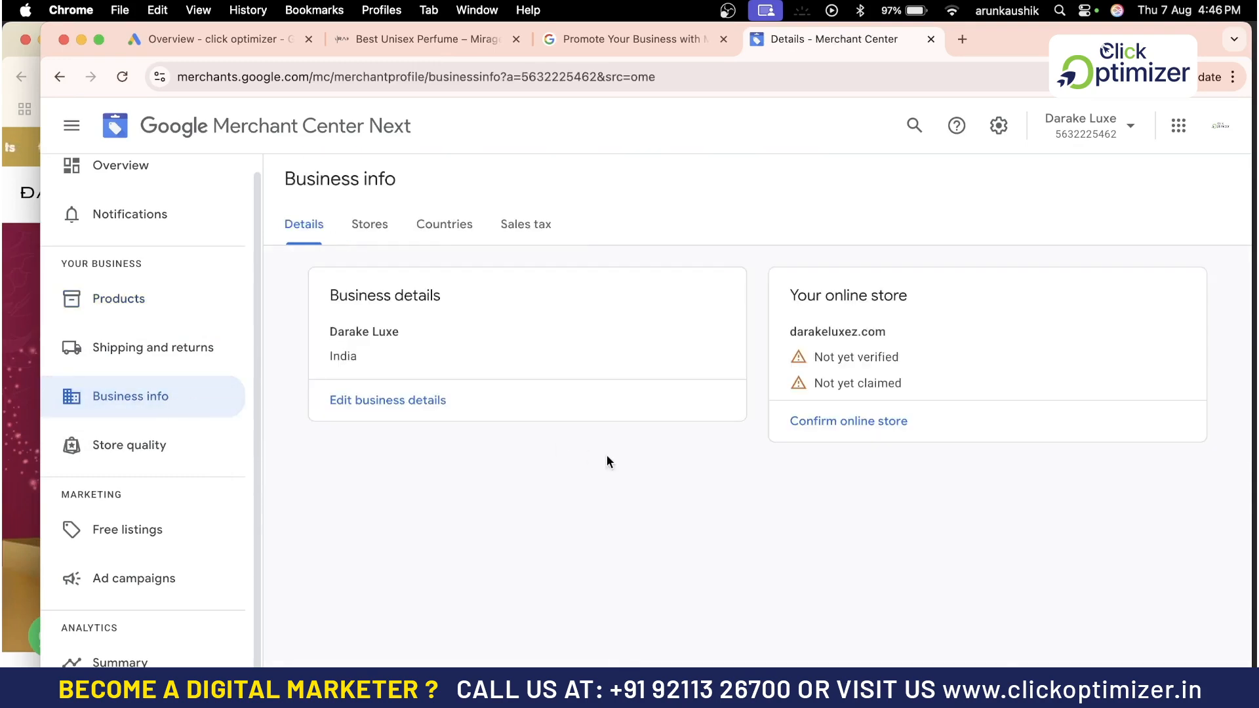
Open the business details form and review its address, customer service and social profile fields
click(414, 399)
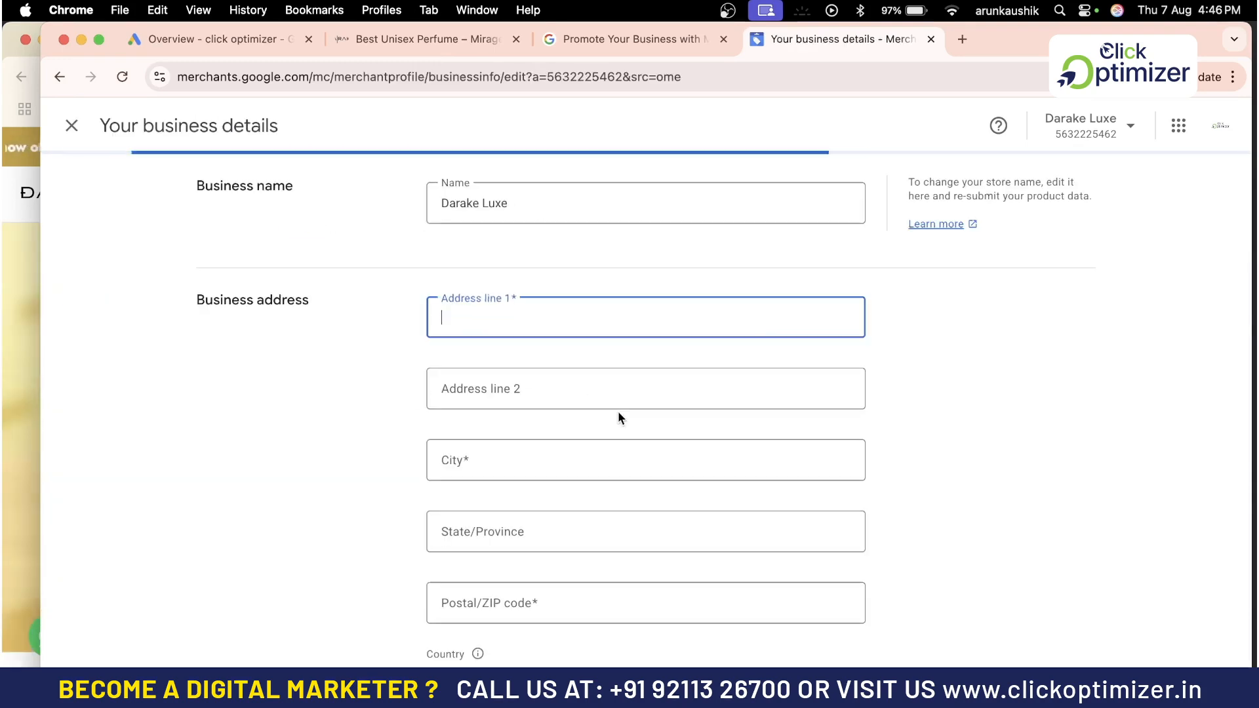
scroll(643, 289, down, 1)
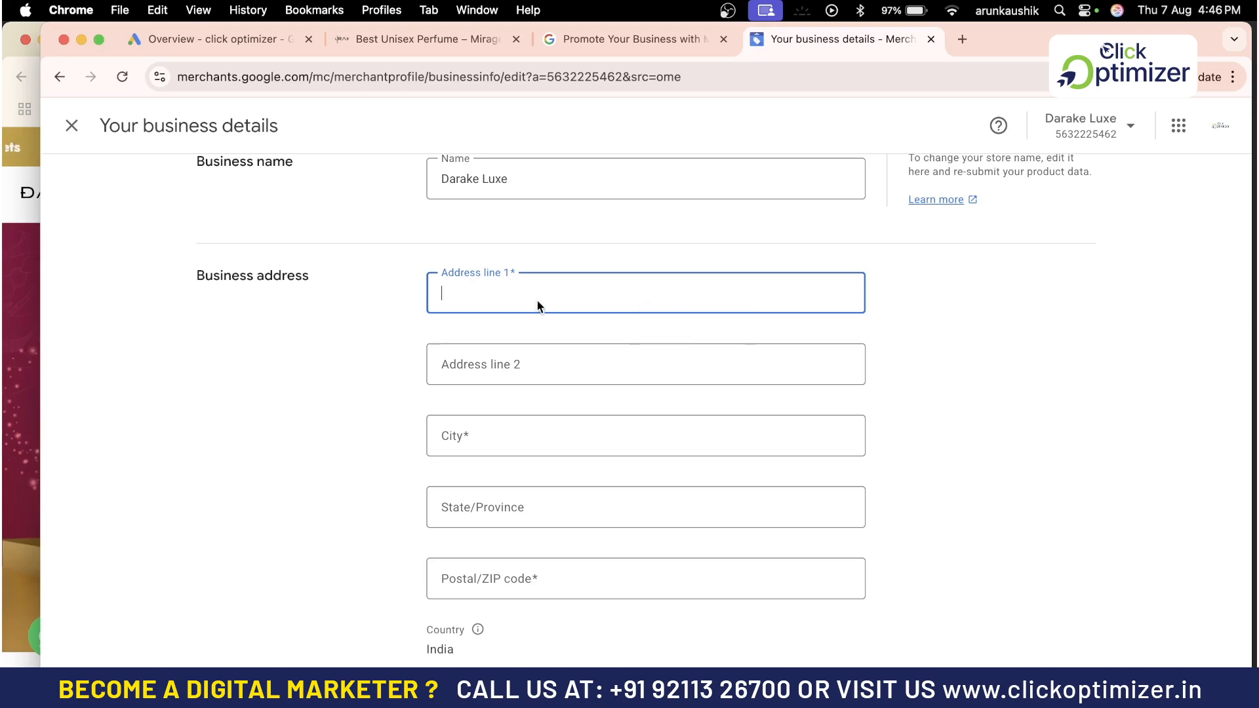
scroll(592, 465, down, 8)
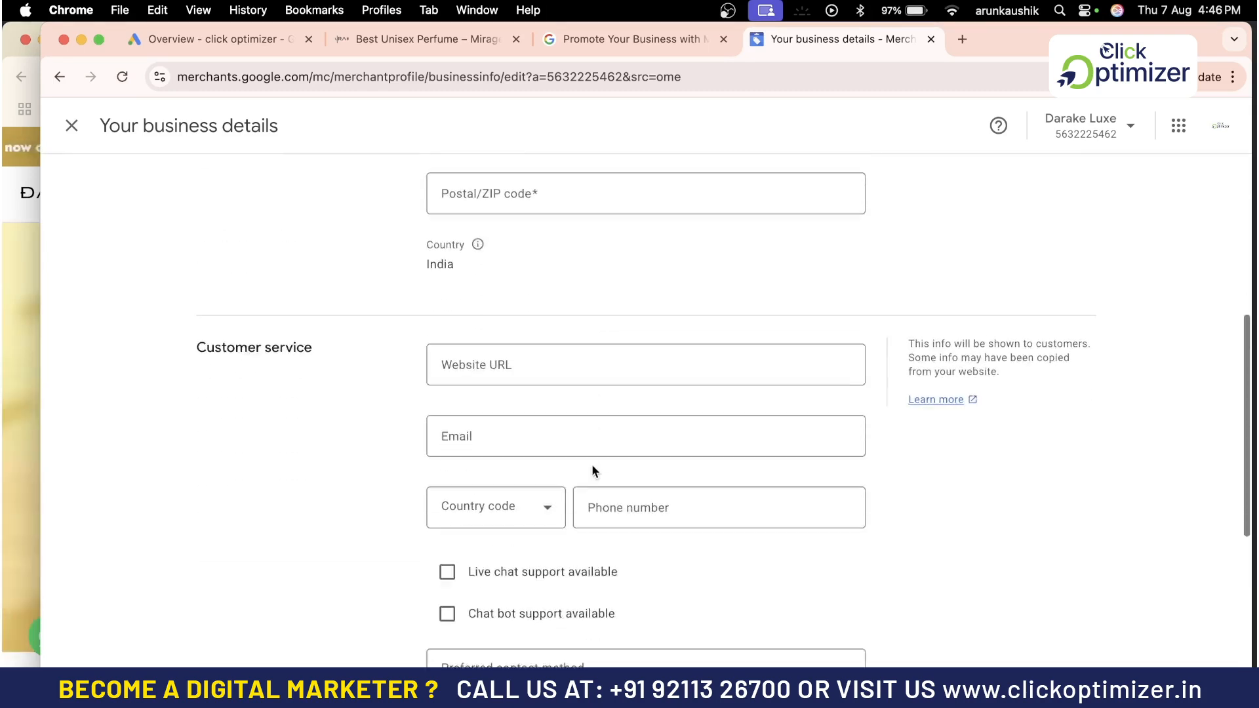
scroll(592, 466, down, 6)
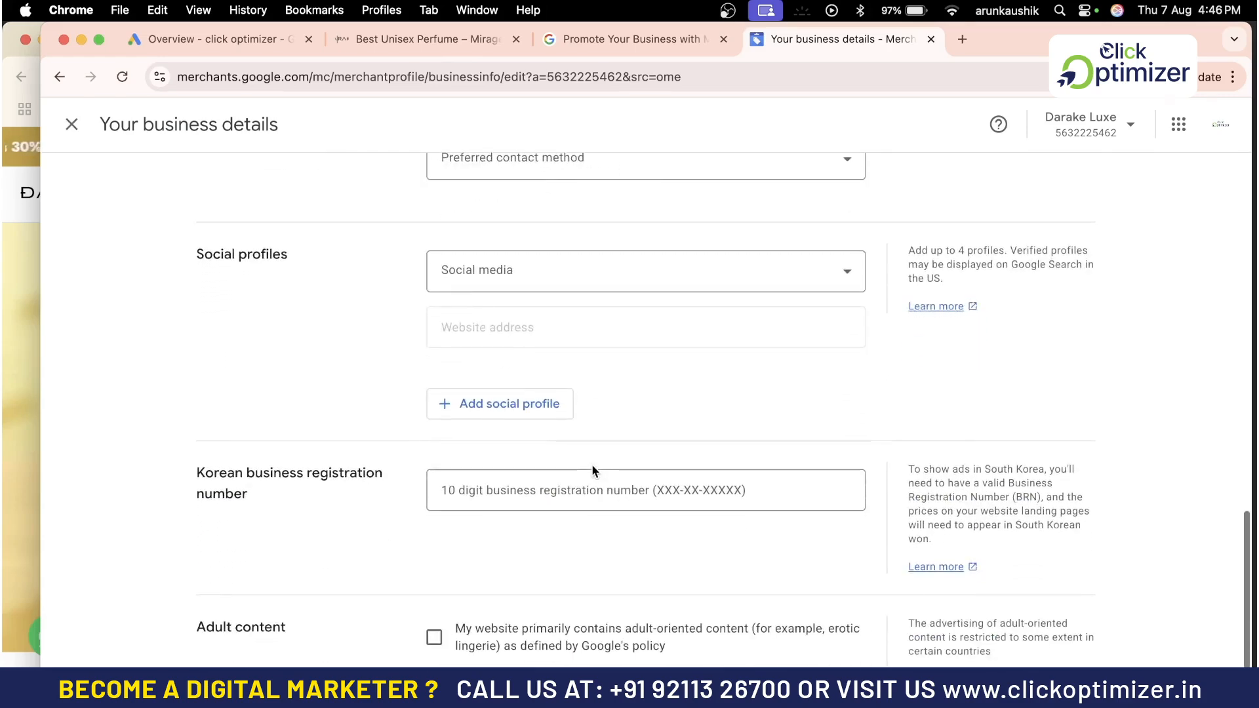
scroll(592, 470, up, 15)
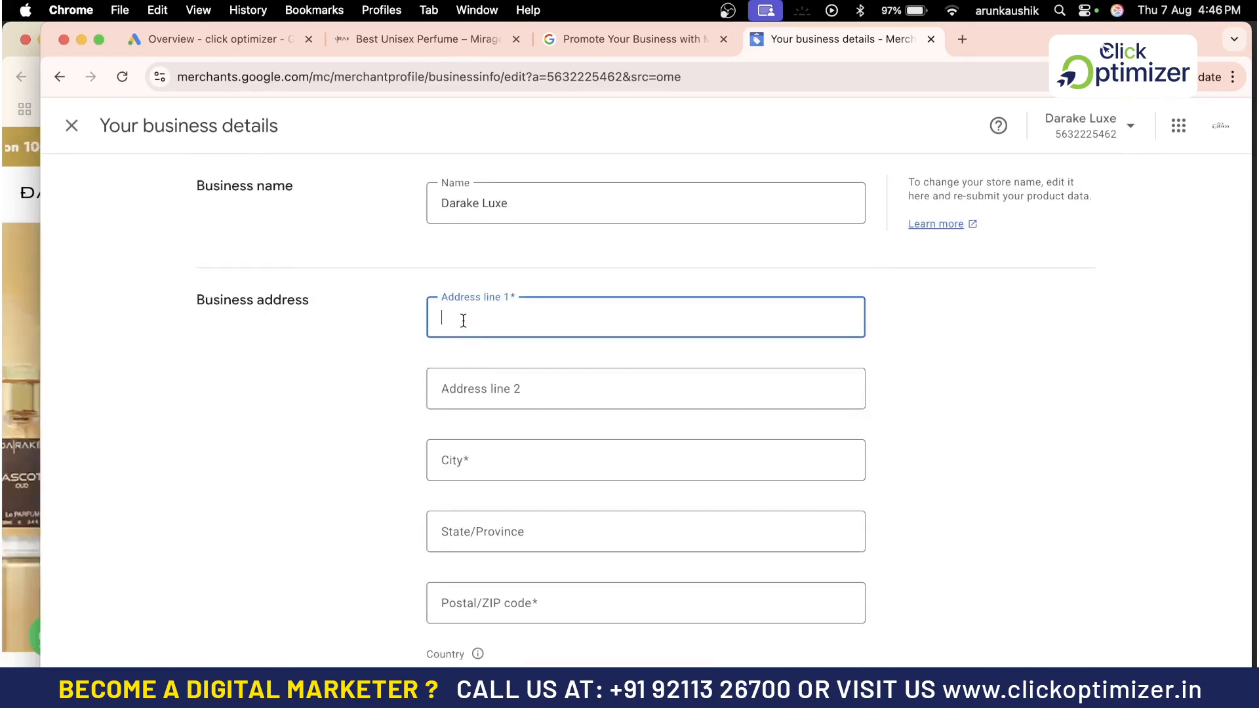
Check the store website's footer for its contact and address details, then return to Merchant Center
click(409, 39)
scroll(457, 487, down, 10)
scroll(457, 488, down, 15)
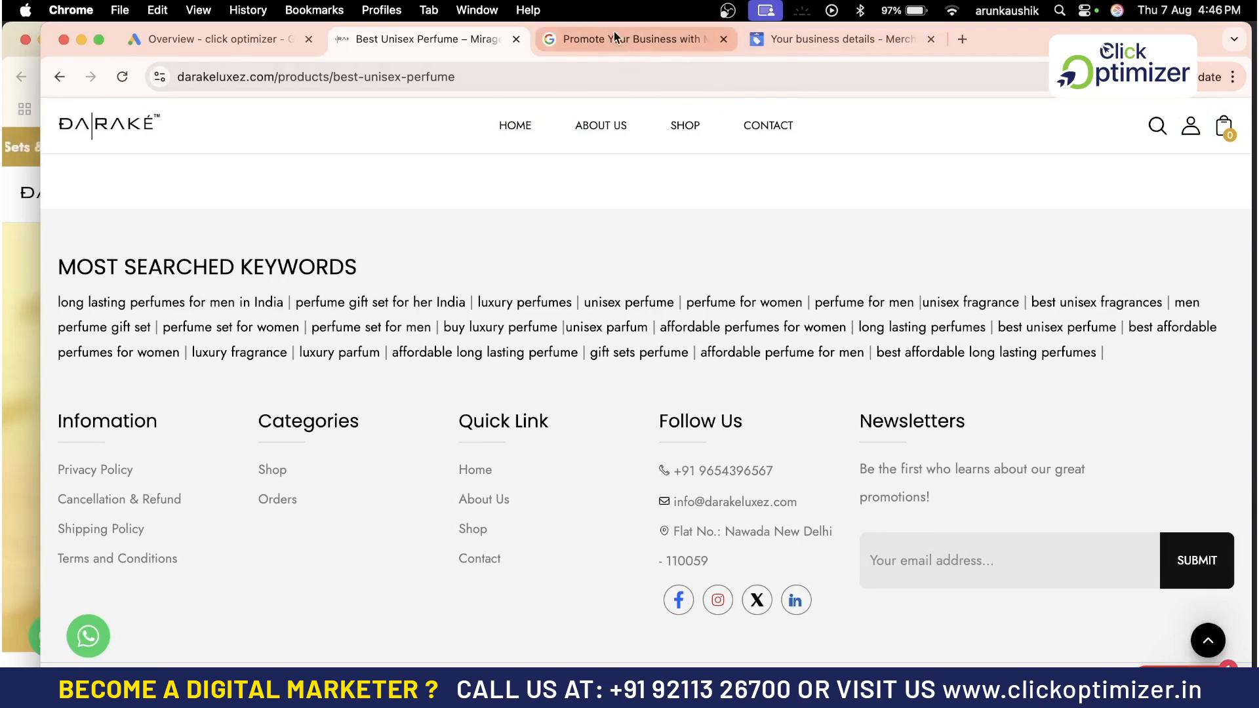
click(801, 33)
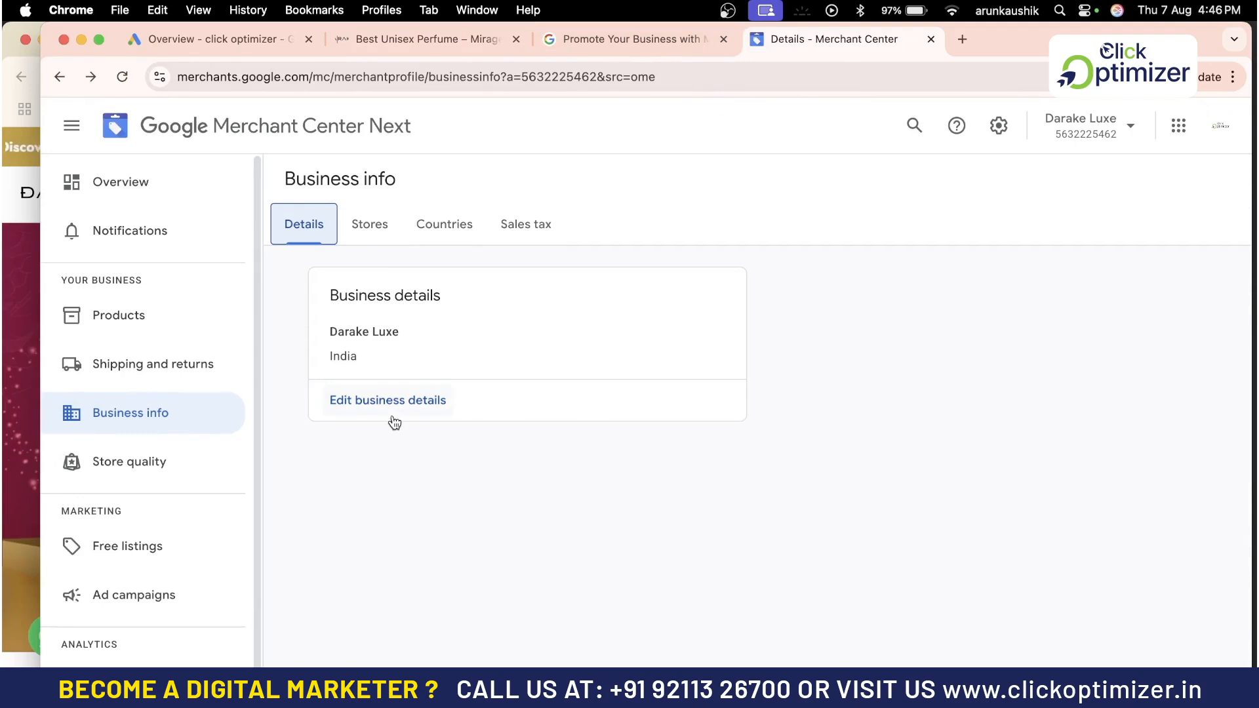
Reopen the business details form and compare its address fields with the store footer's address
click(390, 412)
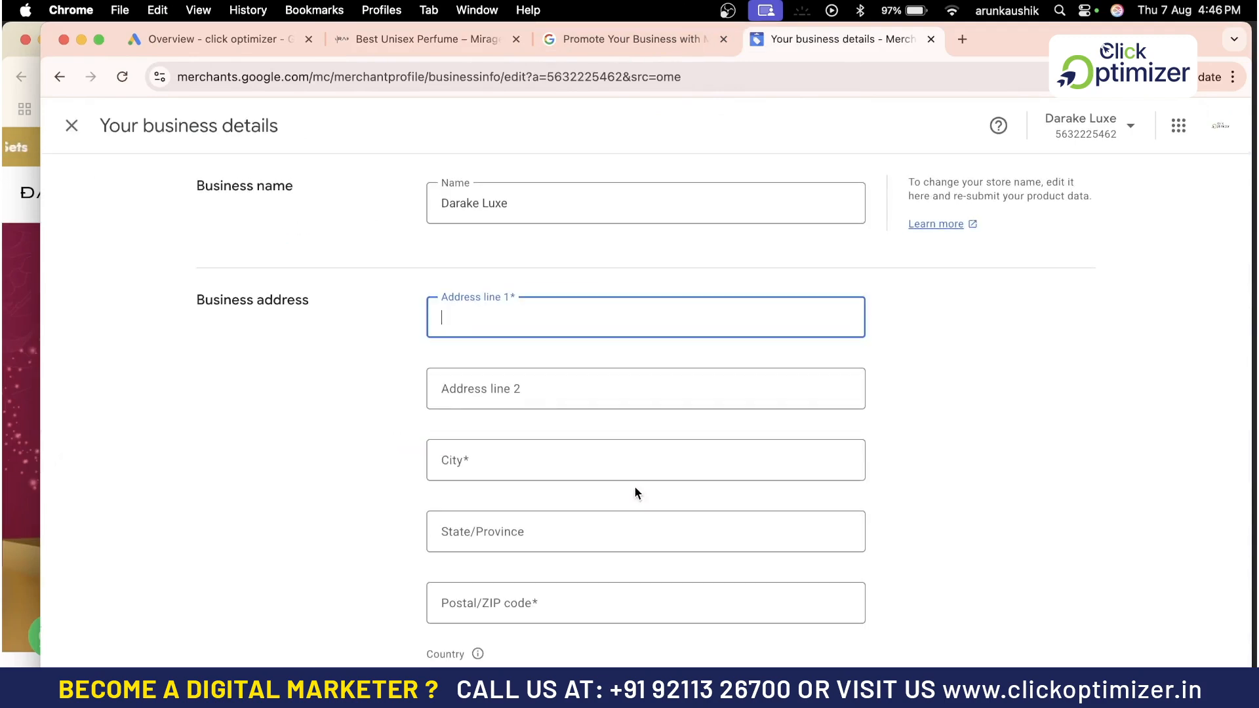
scroll(635, 490, down, 3)
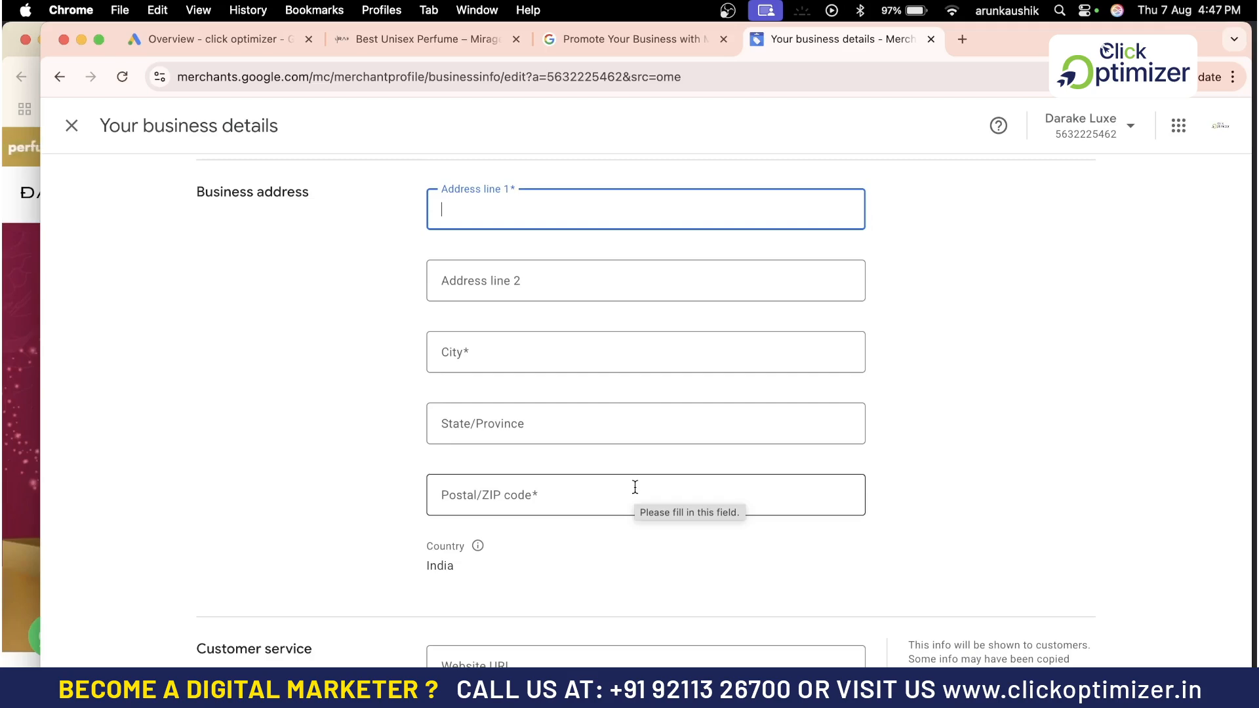
click(432, 37)
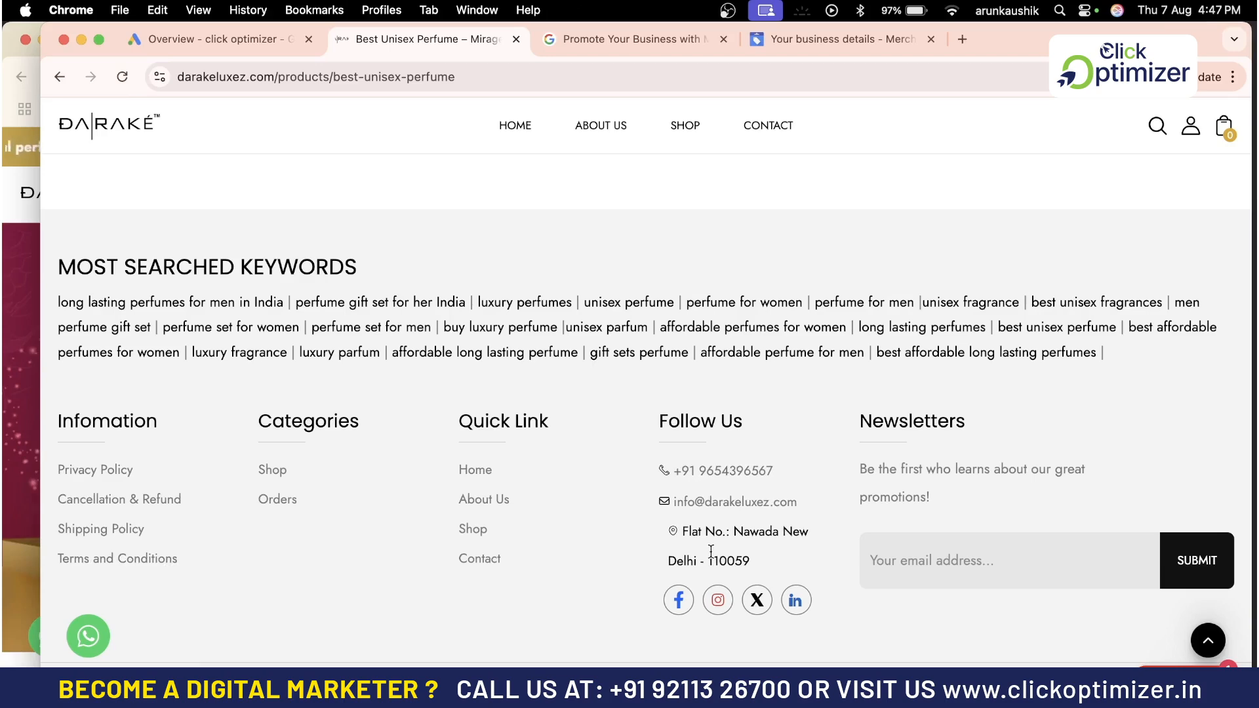
click(797, 41)
Review the customer service fields and close the business details form without saving changes
scroll(596, 449, down, 1)
scroll(595, 449, down, 12)
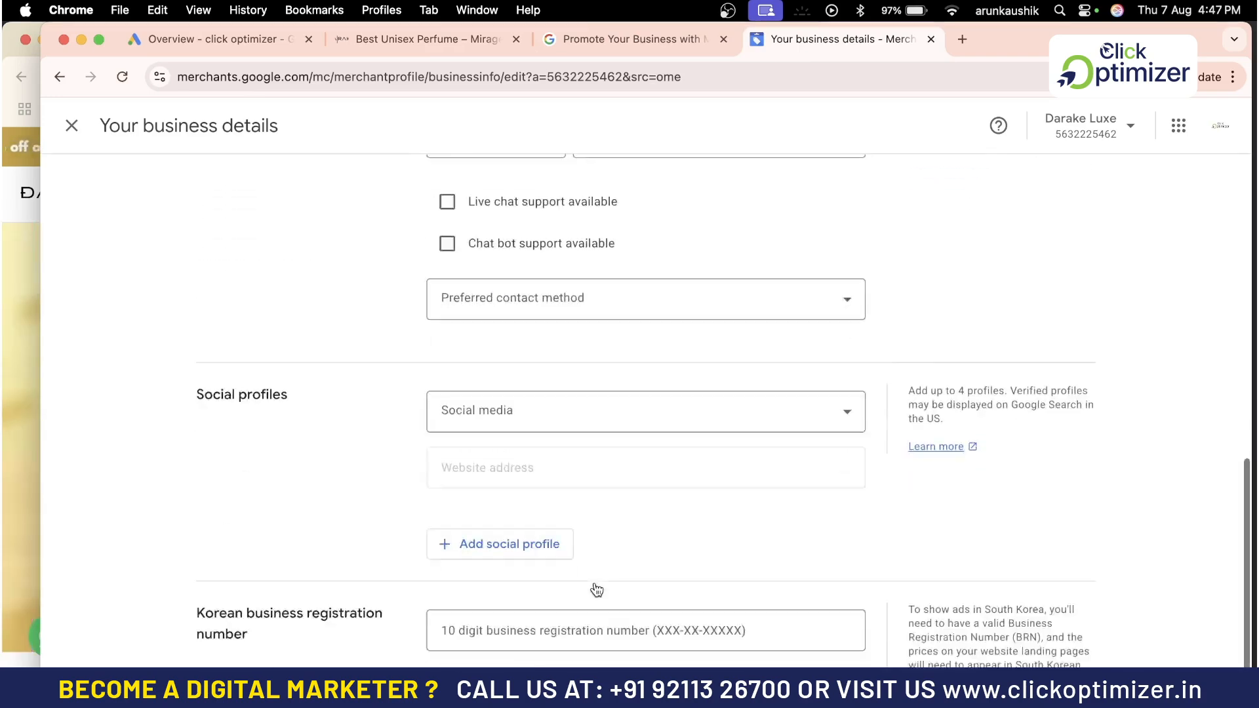
scroll(712, 564, up, 9)
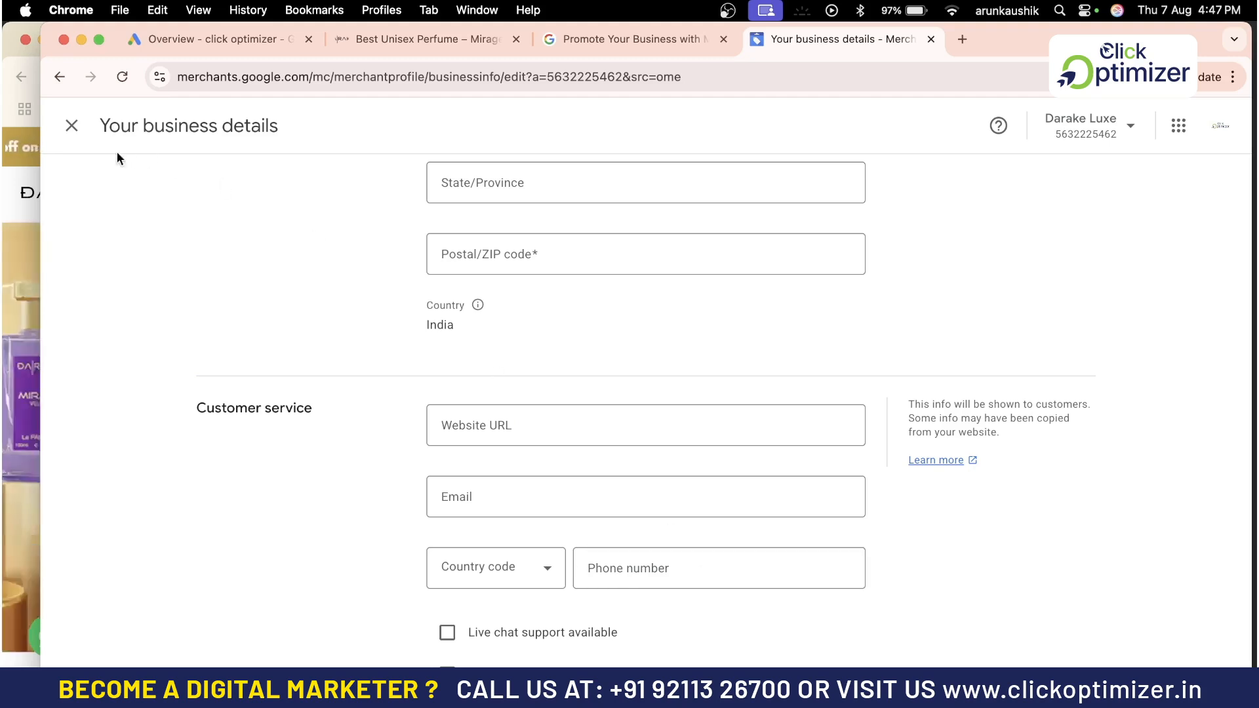
click(70, 125)
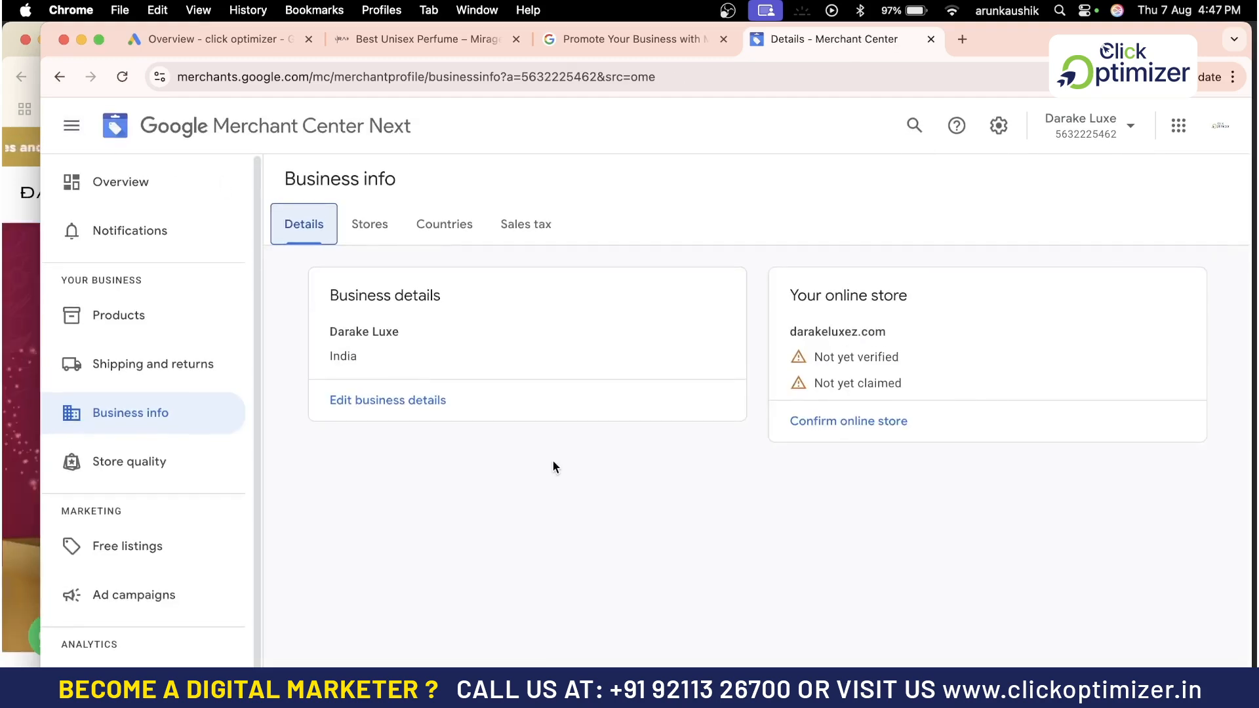
scroll(159, 372, down, 1)
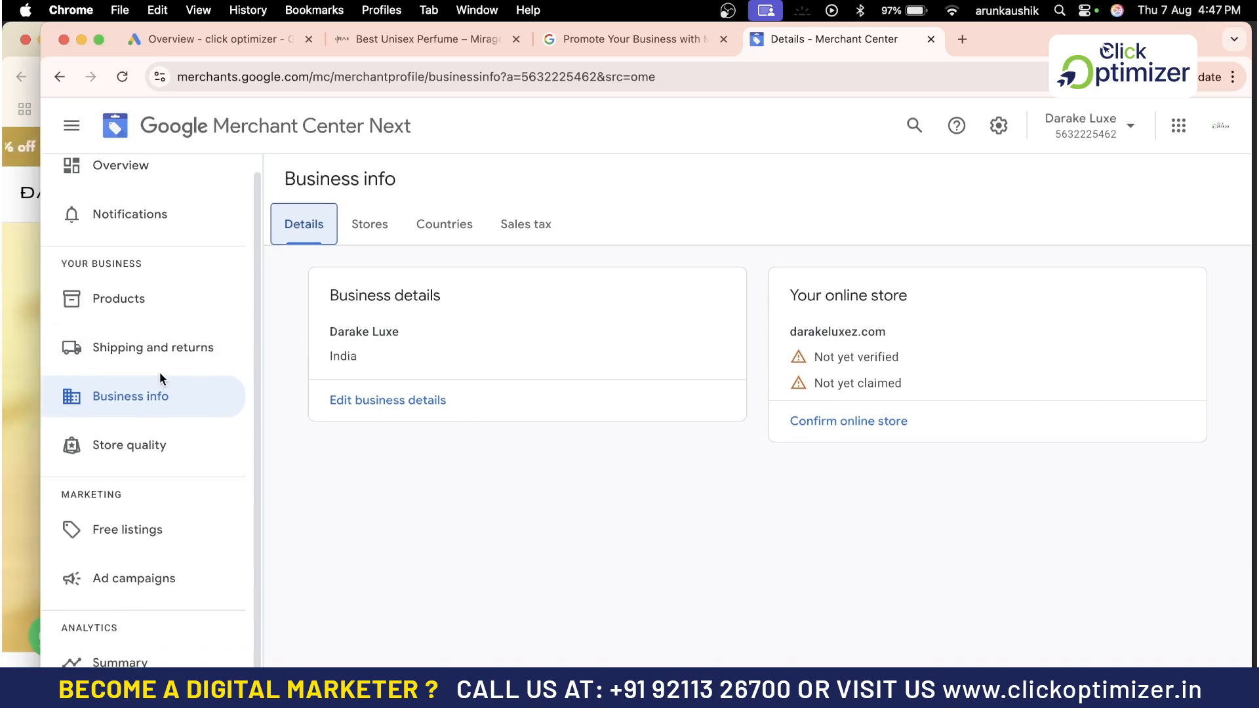